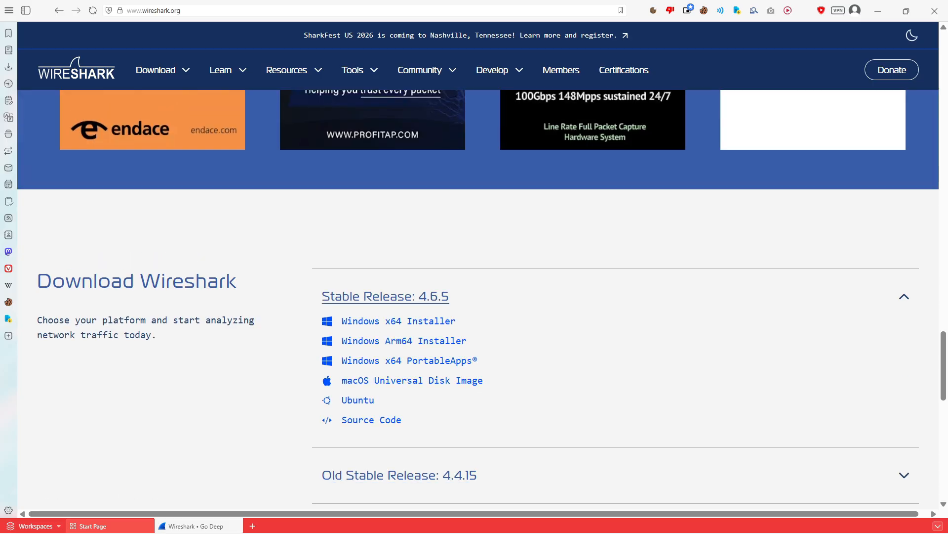
Download the Windows x64 installer of Wireshark stable release 4.6.5 and run its setup, including the removal of Npcap 1.79
{"action": "left_click", "coordinate": [399, 321]}
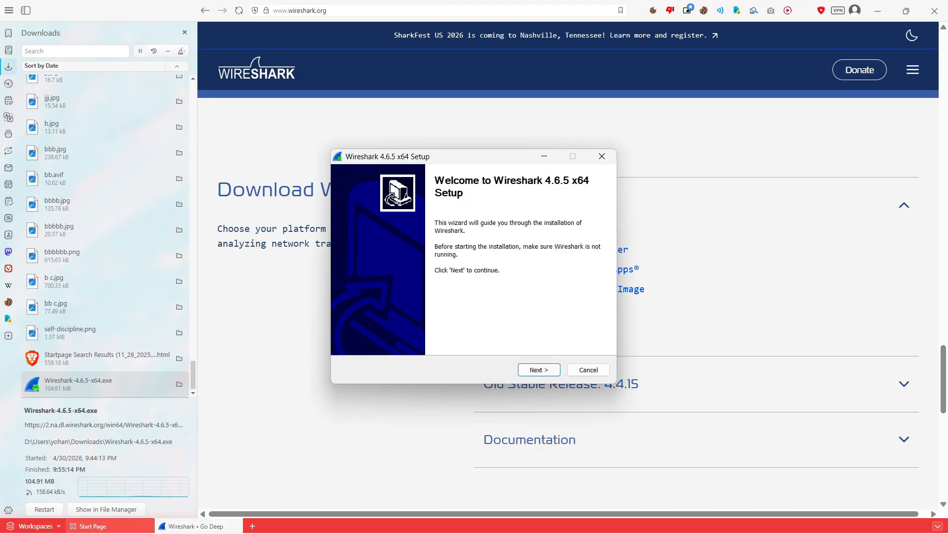
{"action": "key", "text": "Return"}
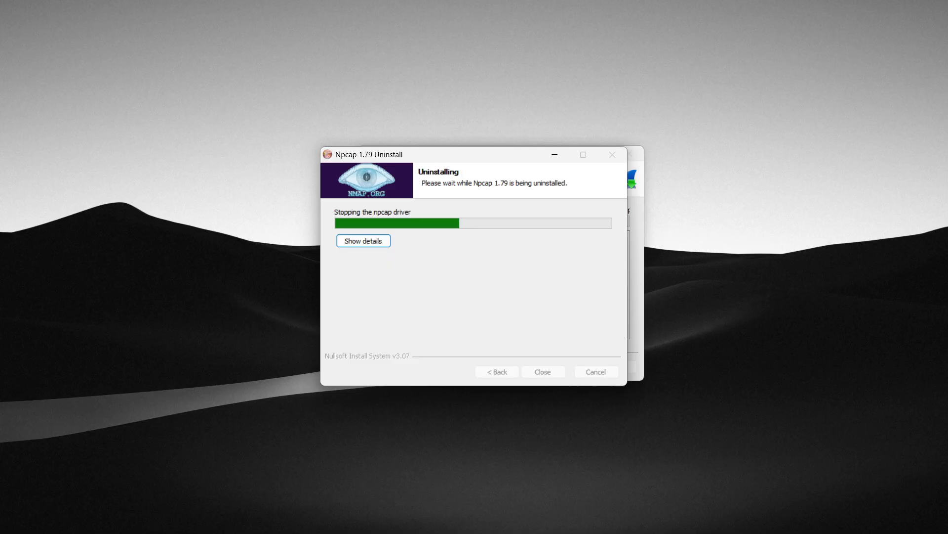
{"action": "left_click_drag", "start_coordinate": [423, 157], "coordinate": [678, 267]}
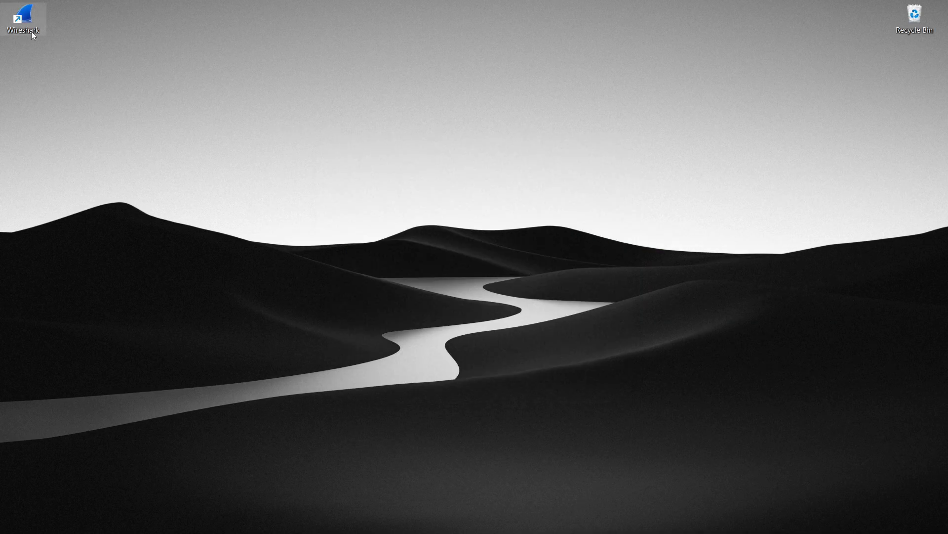
Move the Wireshark shortcut toward the middle of the desktop, launch the program and shift its window slightly upward
{"action": "left_click_drag", "start_coordinate": [31, 31], "coordinate": [432, 122]}
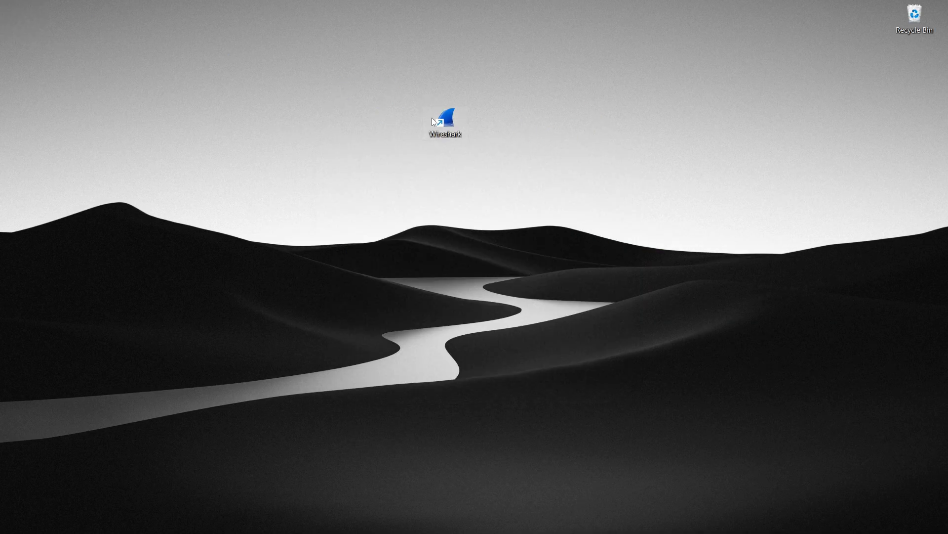
{"action": "double_click", "coordinate": [500, 182]}
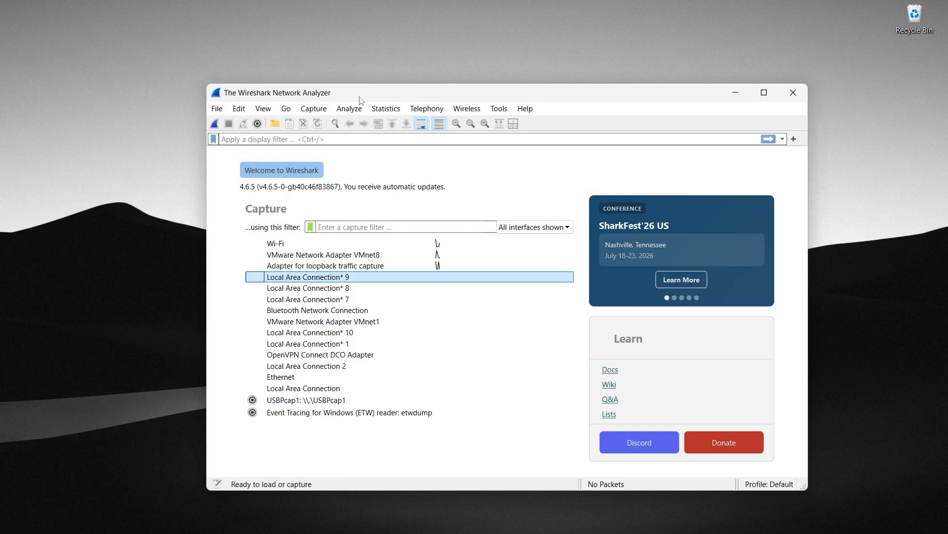
{"action": "left_click_drag", "start_coordinate": [361, 99], "coordinate": [357, 66]}
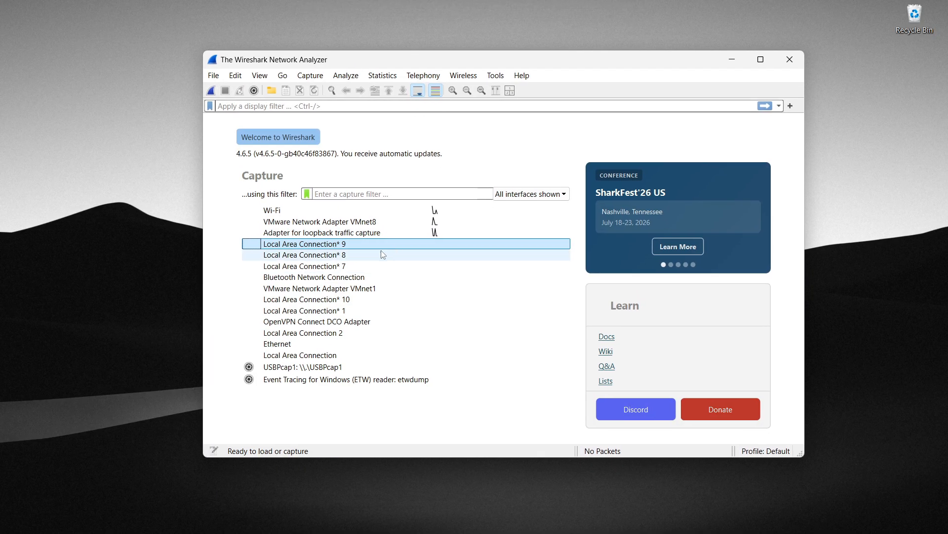
Try selecting one and several capture interfaces, and view the interface type options without changing them
{"action": "left_click", "coordinate": [361, 214]}
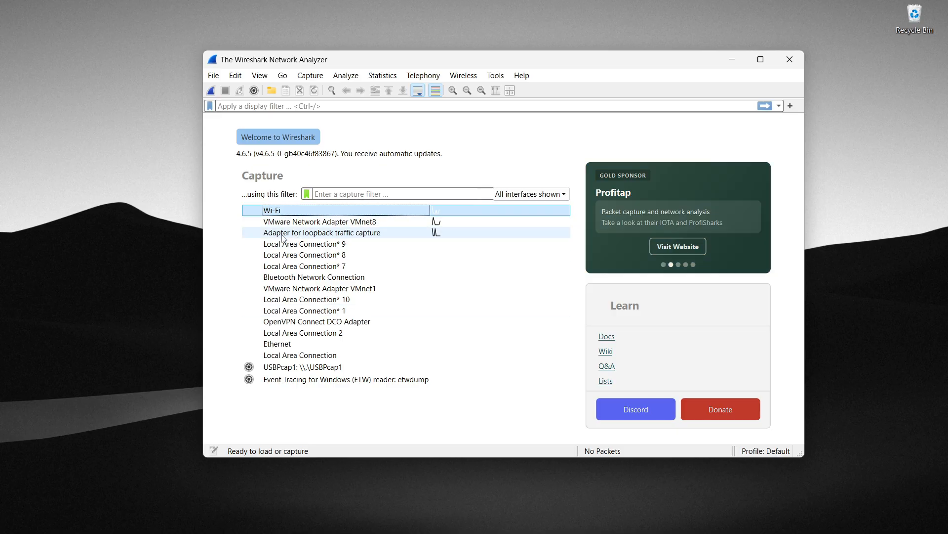
{"action": "left_click", "coordinate": [492, 302]}
{"action": "key", "text": "shift+Down"}
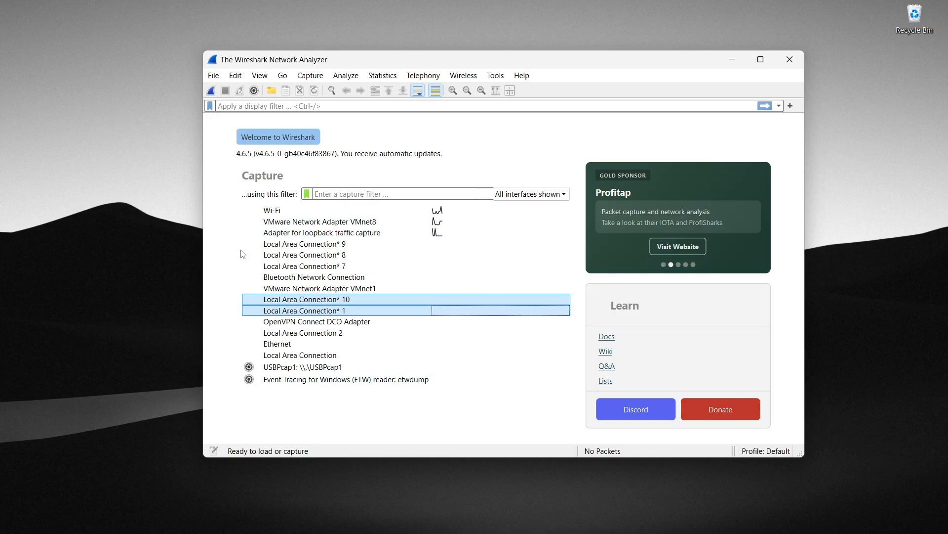
{"action": "left_click", "coordinate": [514, 194]}
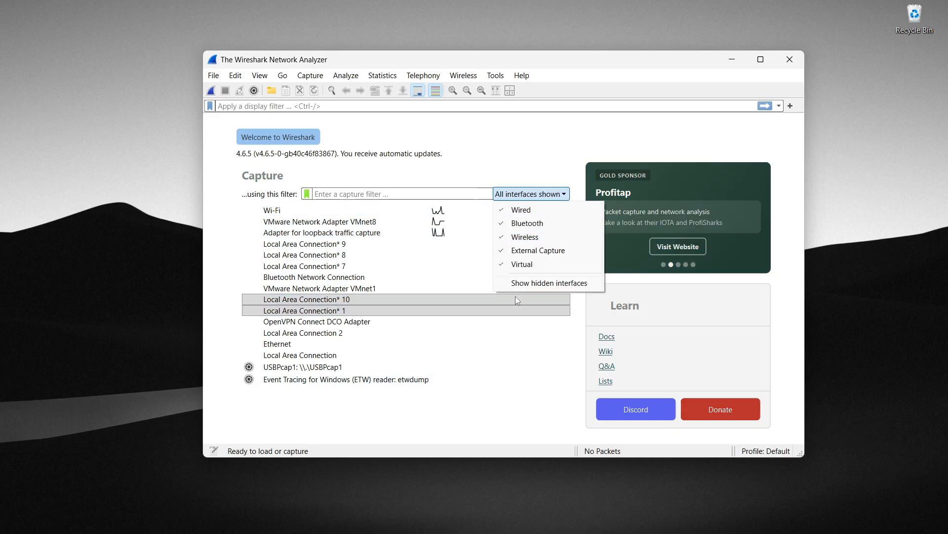
{"action": "left_click", "coordinate": [416, 426]}
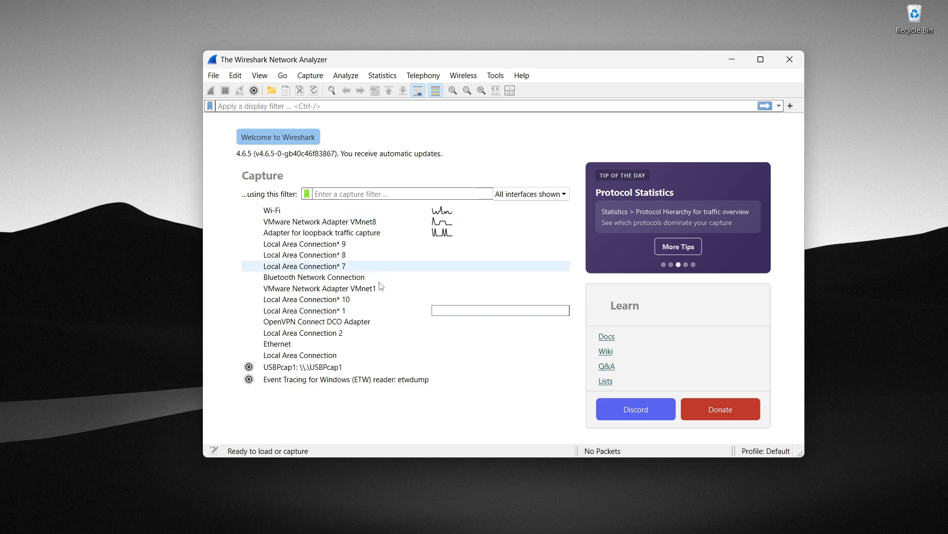
Examine the available capture interfaces, including Ethernet, Wi-Fi, Bluetooth, VMware and loopback, and compare their traffic graphs
{"action": "left_click", "coordinate": [275, 345]}
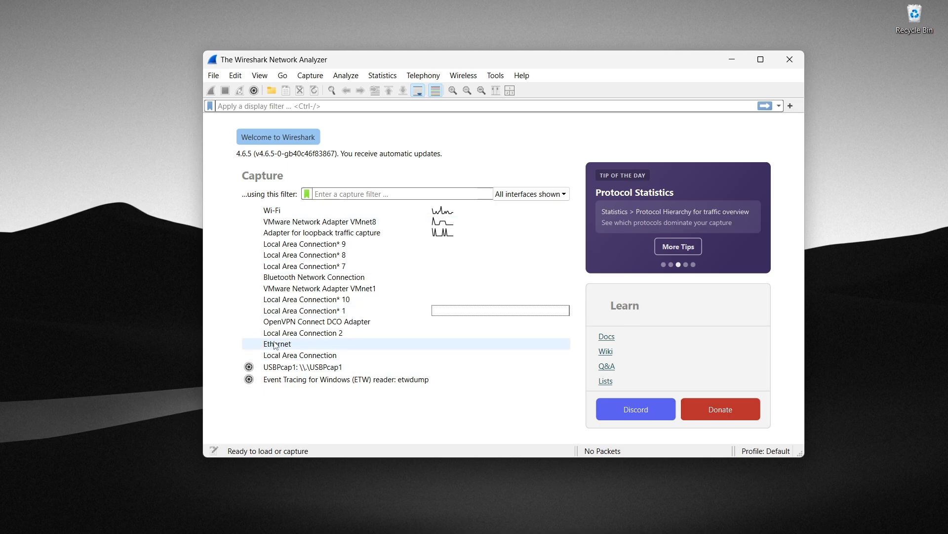
{"action": "left_click", "coordinate": [276, 345]}
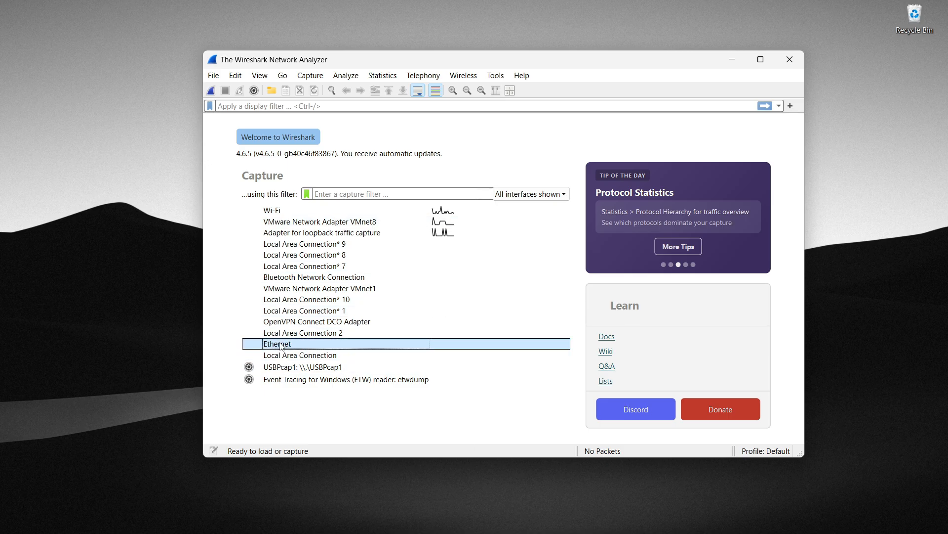
{"action": "left_click", "coordinate": [265, 211]}
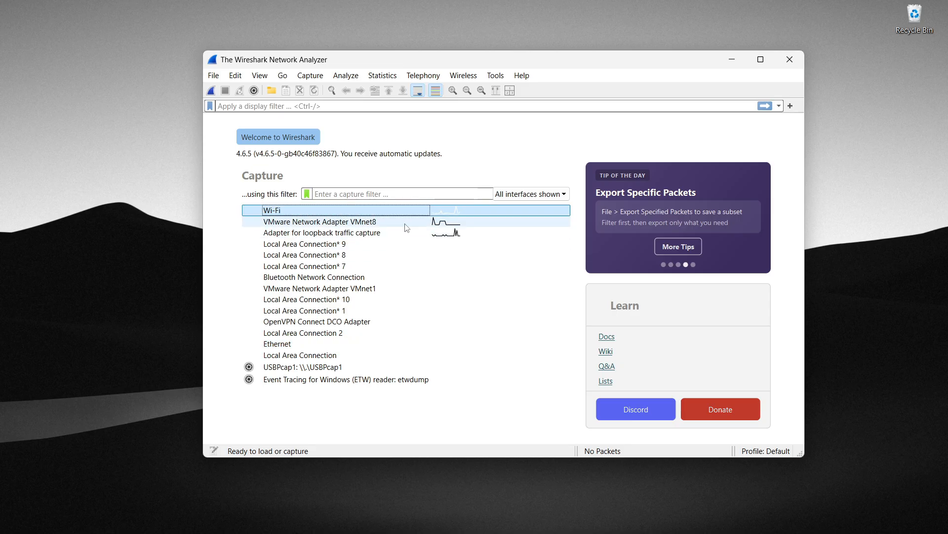
{"action": "left_click", "coordinate": [295, 276]}
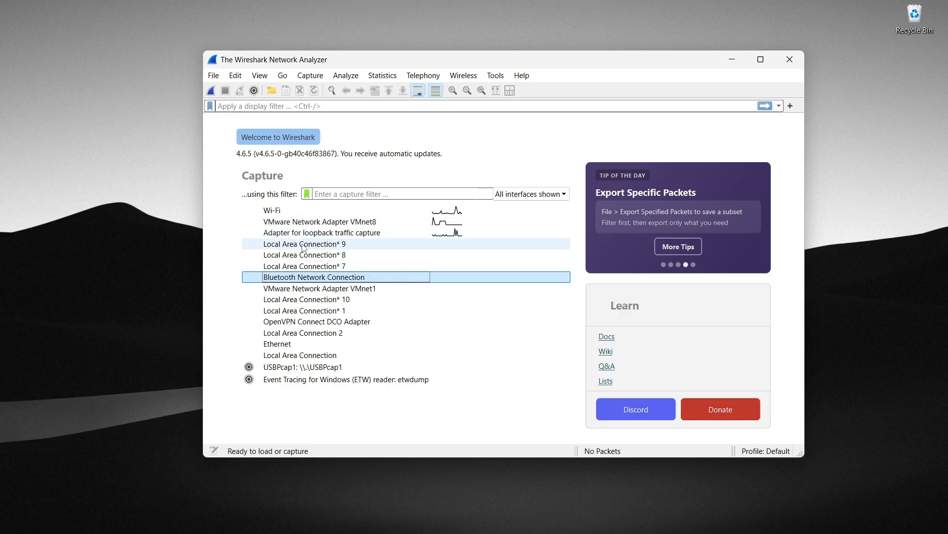
{"action": "left_click", "coordinate": [331, 244]}
{"action": "left_click", "coordinate": [293, 223]}
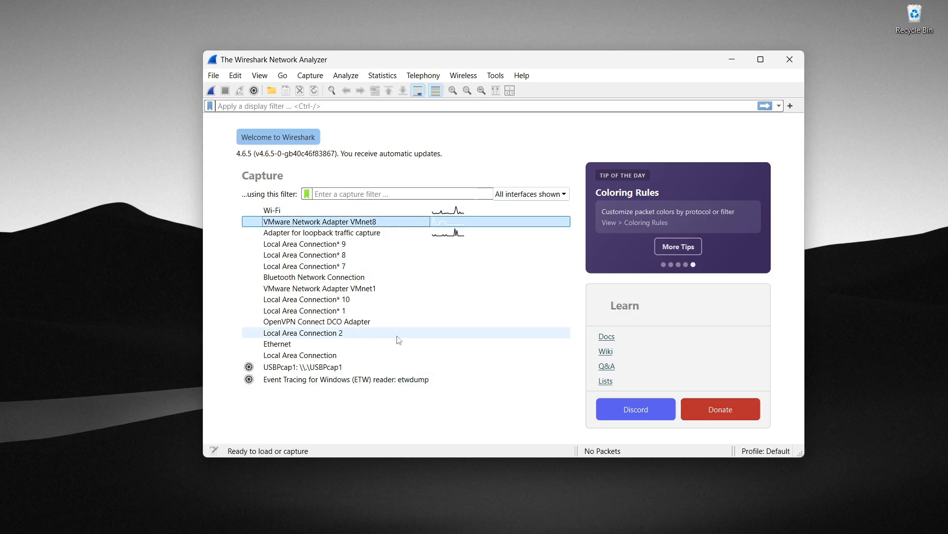
{"action": "left_click", "coordinate": [346, 321]}
{"action": "left_click", "coordinate": [321, 277]}
{"action": "left_click", "coordinate": [297, 211]}
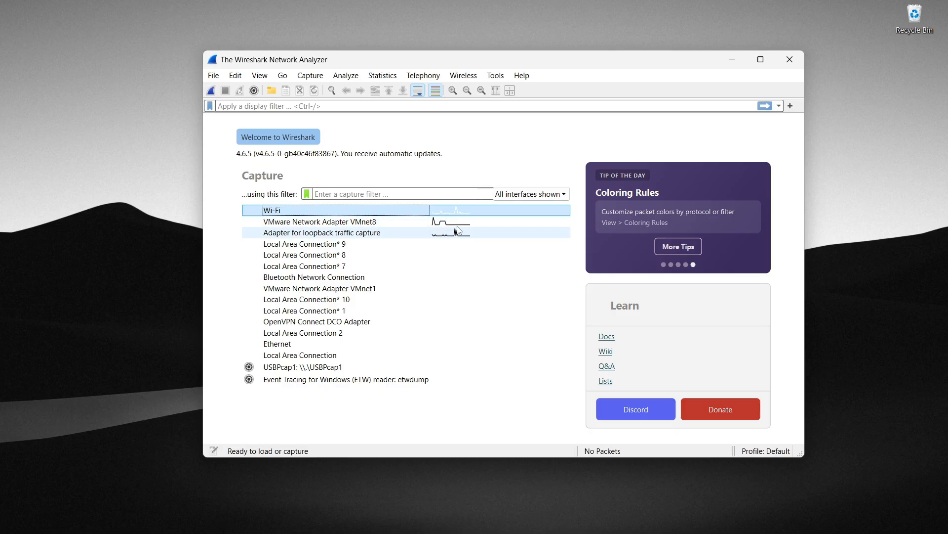
{"action": "left_click", "coordinate": [417, 224]}
{"action": "left_click", "coordinate": [403, 233]}
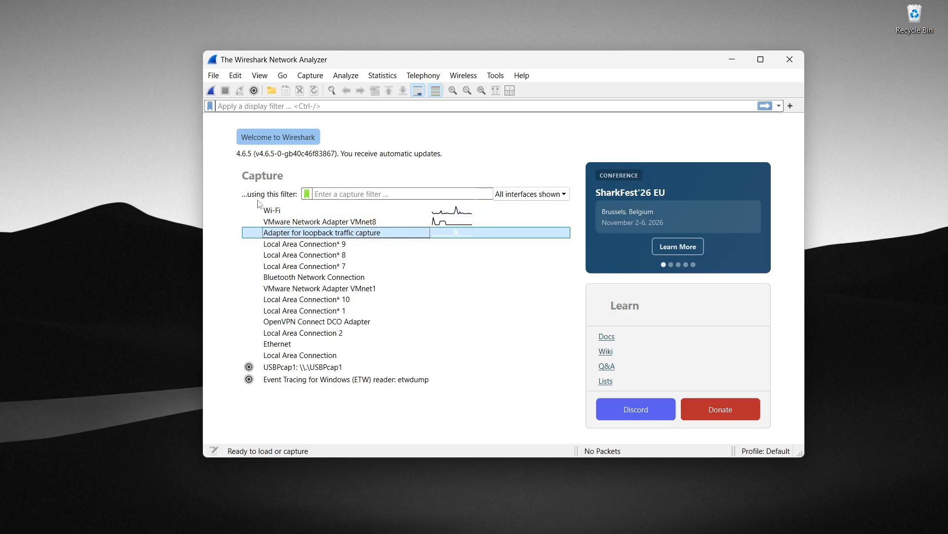
Start a live packet capture on the Wi-Fi interface and maximize the capture window
{"action": "left_click", "coordinate": [275, 212]}
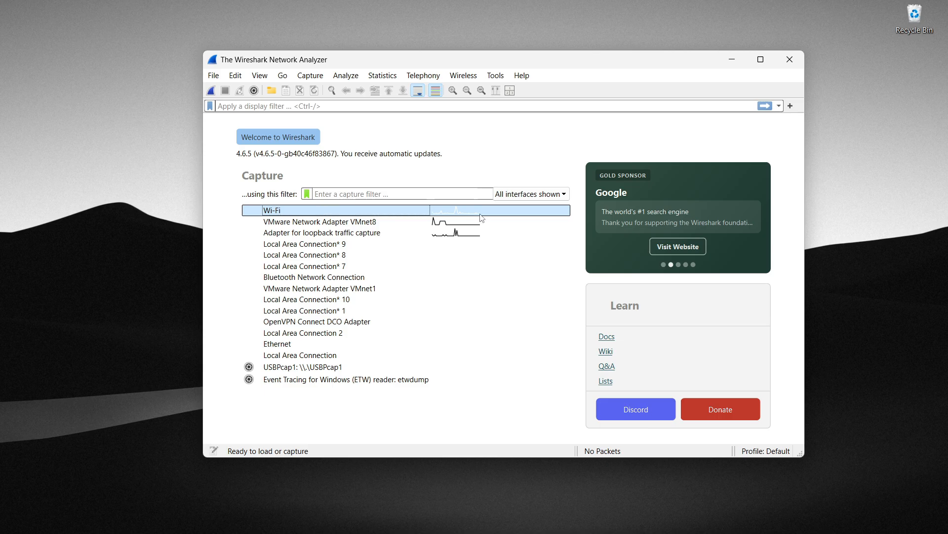
{"action": "double_click", "coordinate": [361, 212]}
{"action": "double_click", "coordinate": [737, 60]}
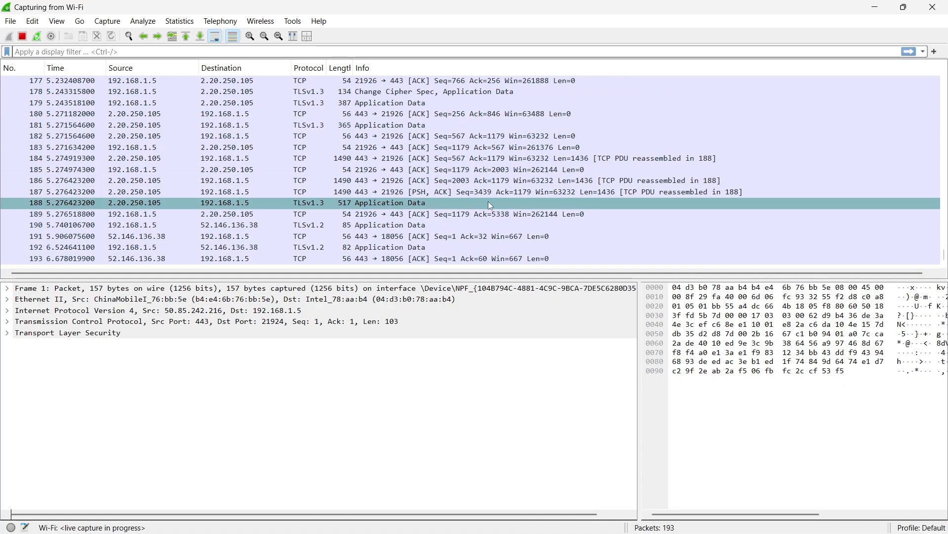
Look through the live Wi-Fi packet list from the newest packets back to the first and return to the latest ones
{"action": "scroll", "coordinate": [490, 206], "scroll_direction": "up", "scroll_amount": 20}
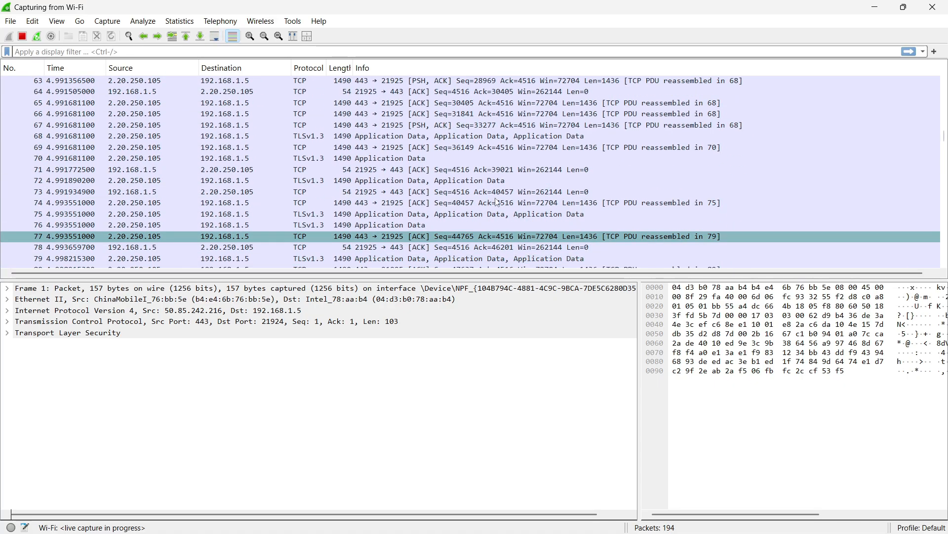
{"action": "scroll", "coordinate": [497, 203], "scroll_direction": "down", "scroll_amount": 1}
{"action": "scroll", "coordinate": [945, 165], "scroll_direction": "down", "scroll_amount": 6}
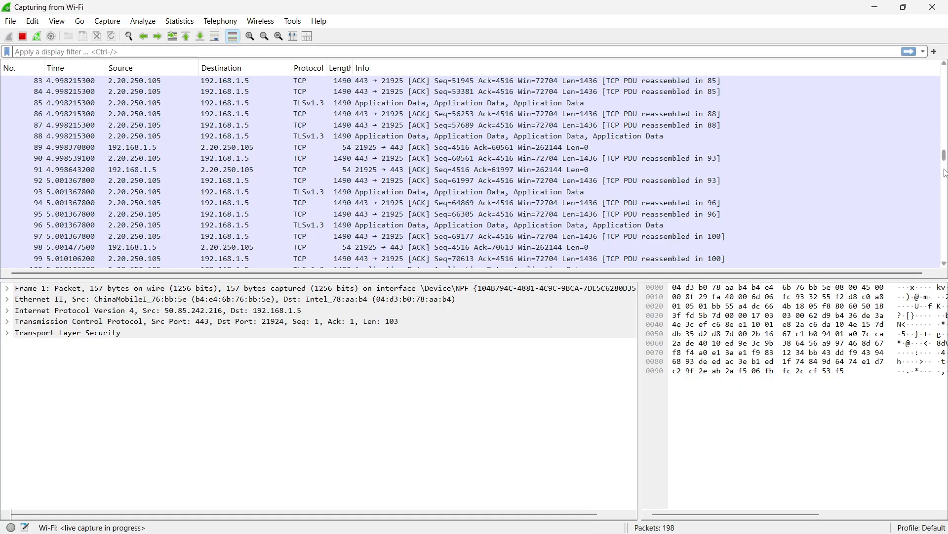
{"action": "scroll", "coordinate": [945, 173], "scroll_direction": "down", "scroll_amount": 20}
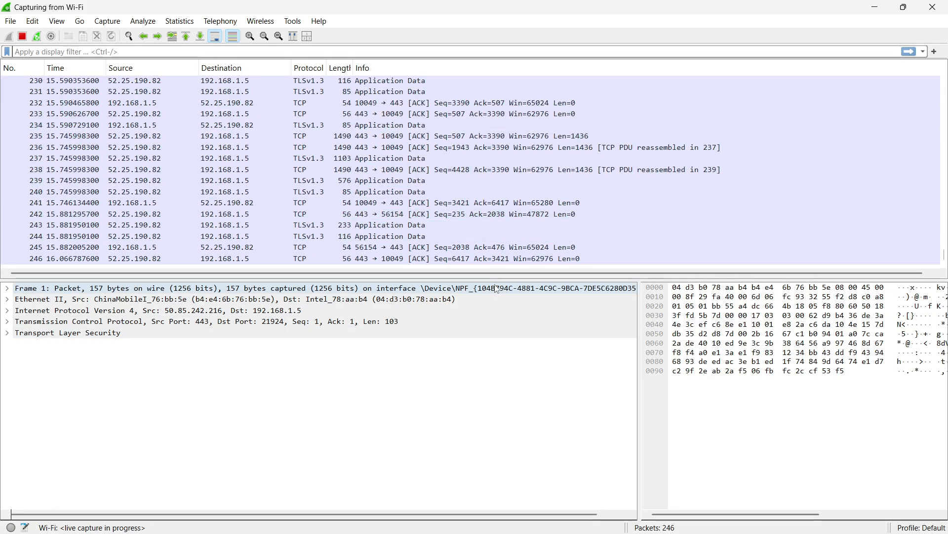
{"action": "scroll", "coordinate": [385, 167], "scroll_direction": "up", "scroll_amount": 10}
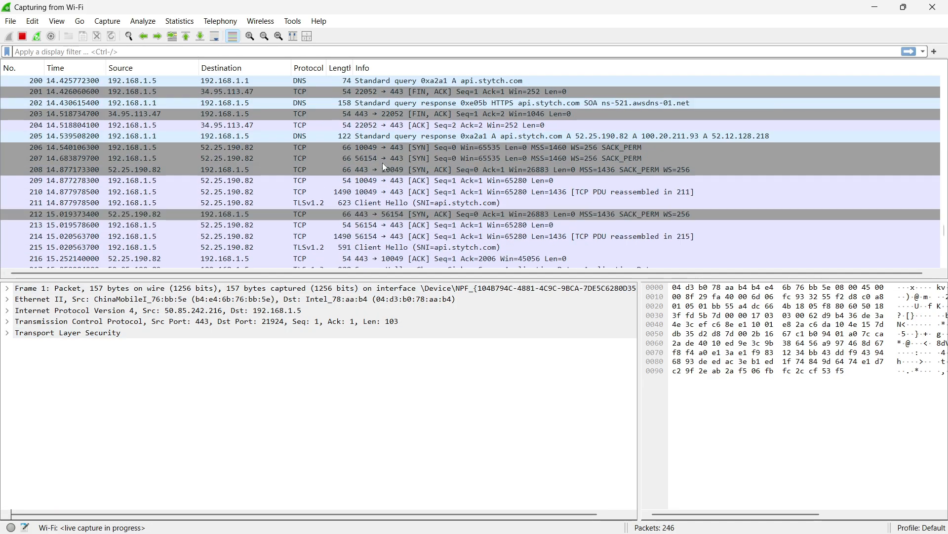
{"action": "scroll", "coordinate": [384, 167], "scroll_direction": "down", "scroll_amount": 3}
{"action": "scroll", "coordinate": [316, 121], "scroll_direction": "up", "scroll_amount": 20}
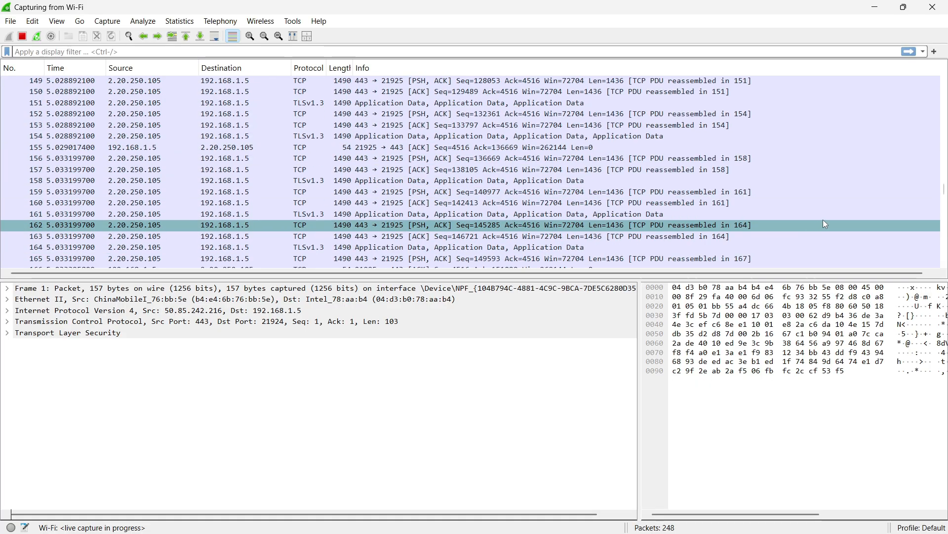
{"action": "scroll", "coordinate": [826, 224], "scroll_direction": "up", "scroll_amount": 20}
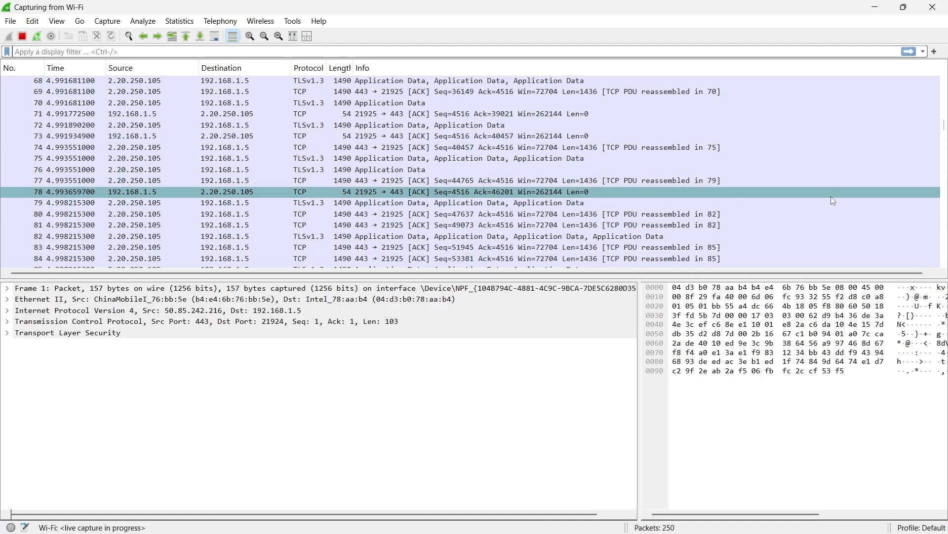
{"action": "scroll", "coordinate": [831, 197], "scroll_direction": "up", "scroll_amount": 11}
{"action": "scroll", "coordinate": [831, 197], "scroll_direction": "up", "scroll_amount": 9}
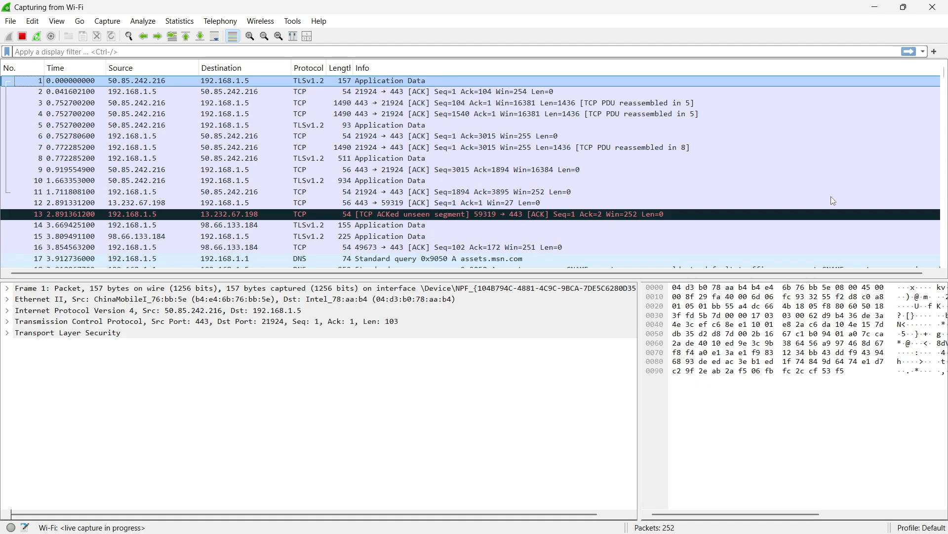
{"action": "left_click_drag", "start_coordinate": [945, 77], "coordinate": [944, 284]}
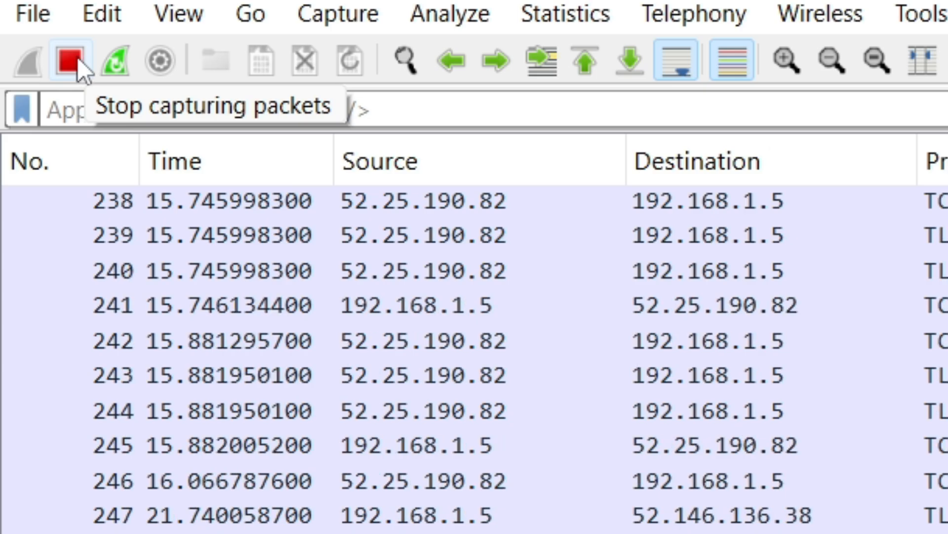
Stop the live packet capture on the Wi-Fi interface
{"action": "left_click", "coordinate": [78, 57]}
{"action": "left_click", "coordinate": [800, 277]}
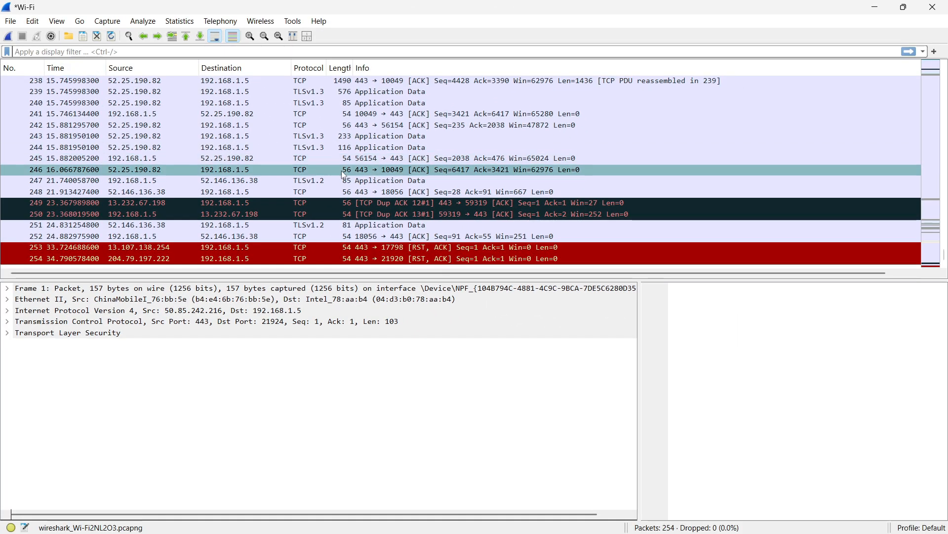
{"action": "left_click", "coordinate": [351, 193]}
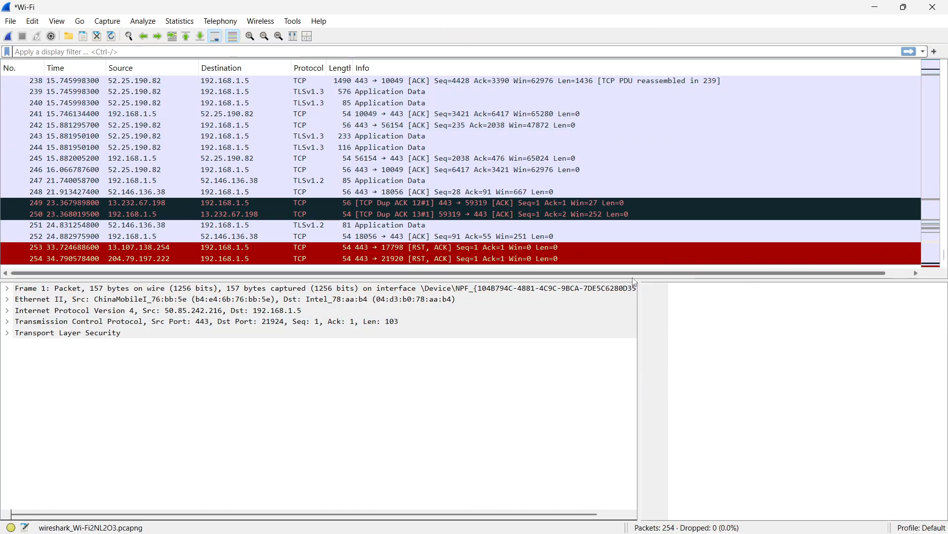
Enlarge the packet list by shrinking the packet details and bytes area, and look through the captured packets
{"action": "left_click_drag", "start_coordinate": [633, 279], "coordinate": [663, 476]}
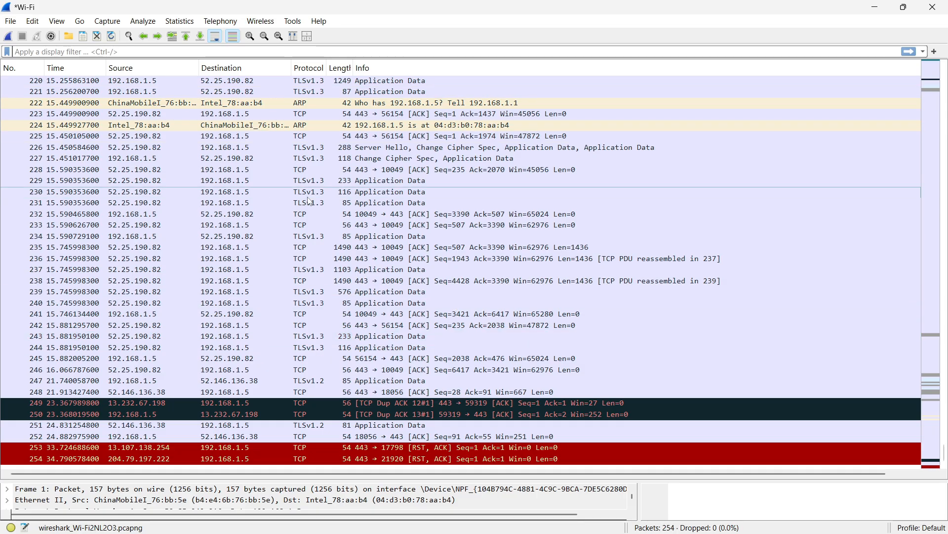
{"action": "scroll", "coordinate": [408, 288], "scroll_direction": "up", "scroll_amount": 7}
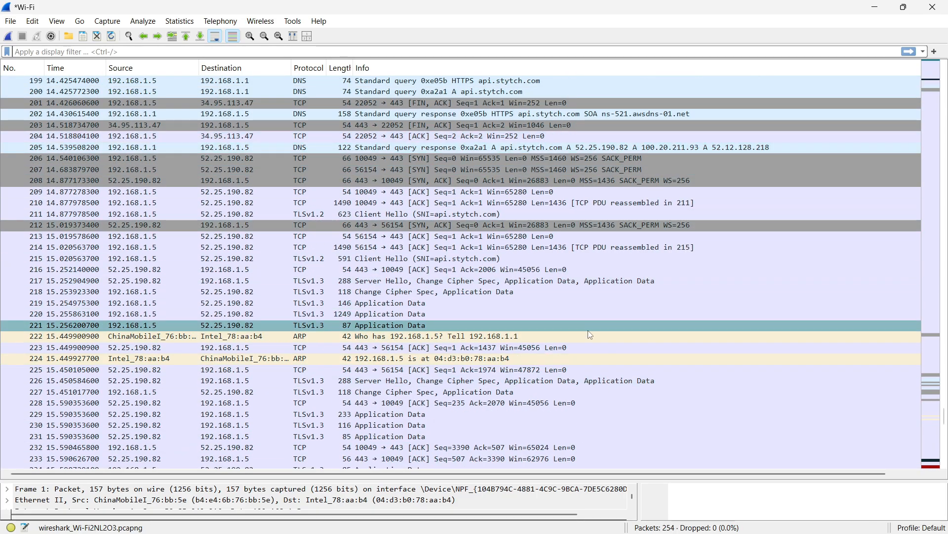
{"action": "scroll", "coordinate": [588, 330], "scroll_direction": "down", "scroll_amount": 7}
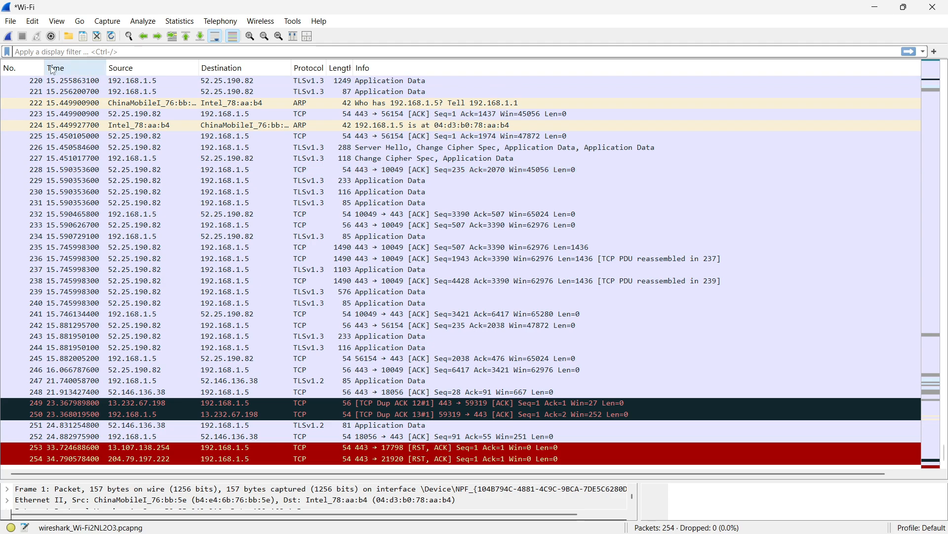
Sort the captured packets by source address, and re-sort them by destination address in descending order
{"action": "left_click", "coordinate": [133, 67]}
{"action": "left_click", "coordinate": [133, 68]}
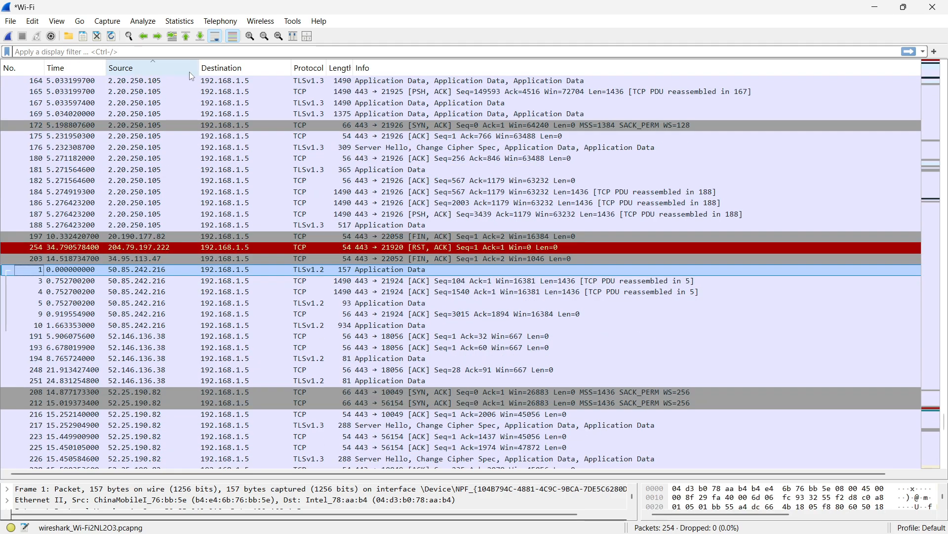
{"action": "left_click", "coordinate": [220, 69]}
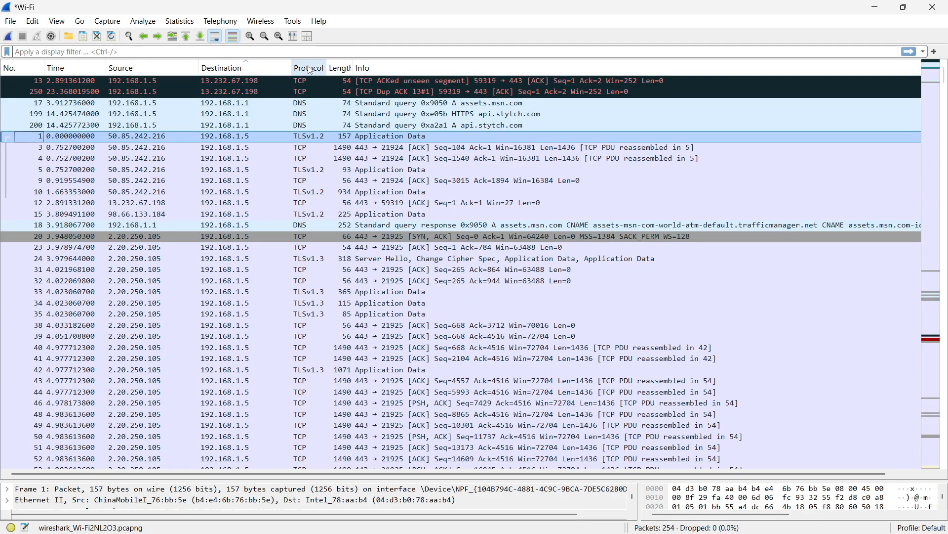
{"action": "left_click", "coordinate": [258, 69]}
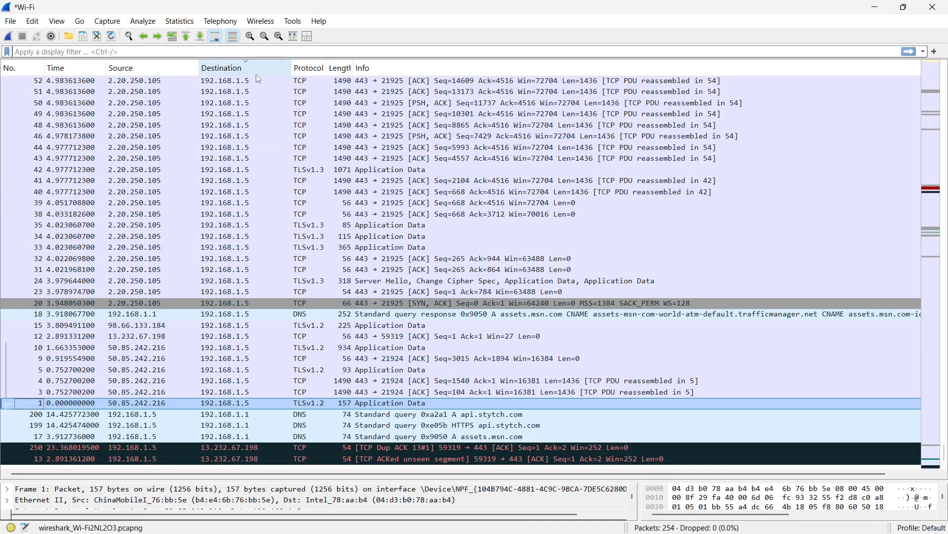
Sort the captured packets by protocol, re-sort them by info, and look through the reordered list
{"action": "left_click", "coordinate": [307, 67]}
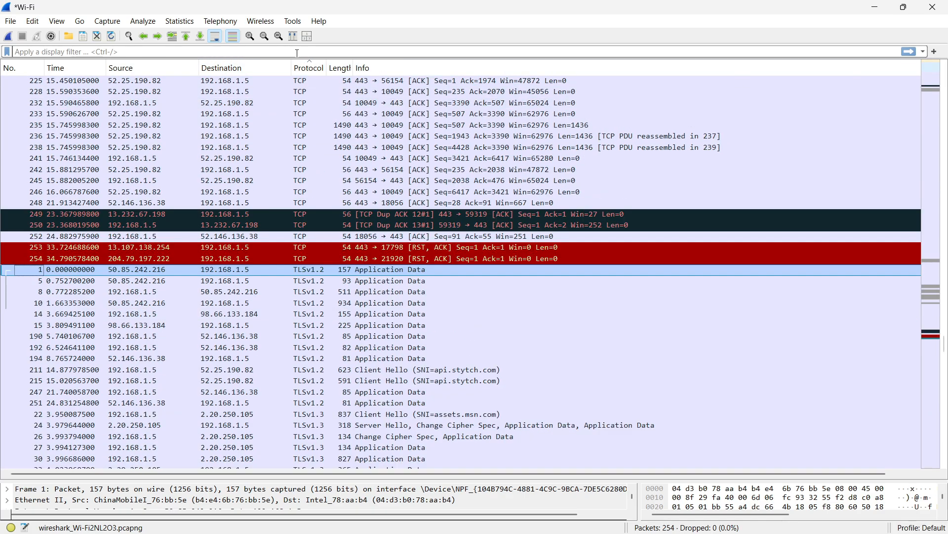
{"action": "left_click", "coordinate": [358, 68]}
{"action": "scroll", "coordinate": [242, 150], "scroll_direction": "down", "scroll_amount": 15}
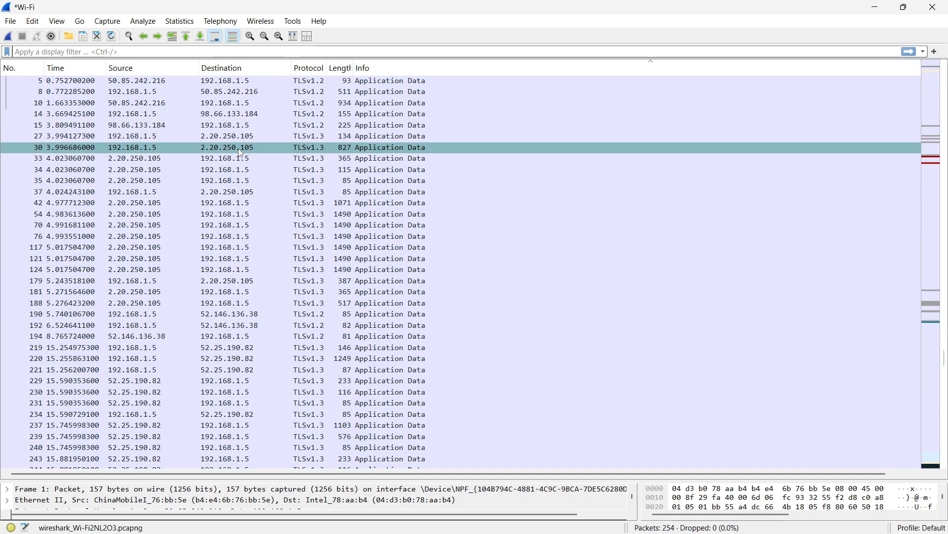
{"action": "scroll", "coordinate": [248, 158], "scroll_direction": "up", "scroll_amount": 10}
{"action": "scroll", "coordinate": [285, 173], "scroll_direction": "down", "scroll_amount": 2}
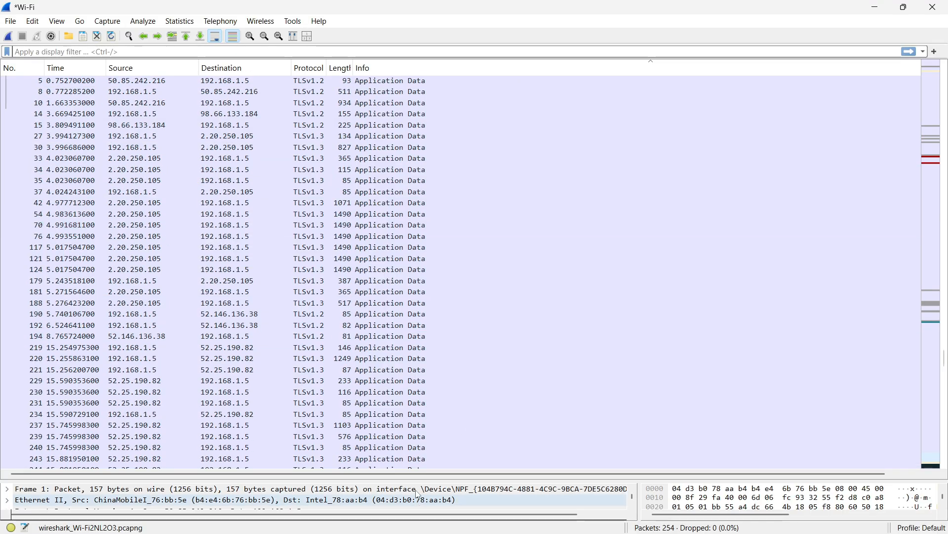
Enlarge the packet details area and examine the Frame and Ethernet II sections of packet 27
{"action": "left_click_drag", "start_coordinate": [415, 482], "coordinate": [148, 195]}
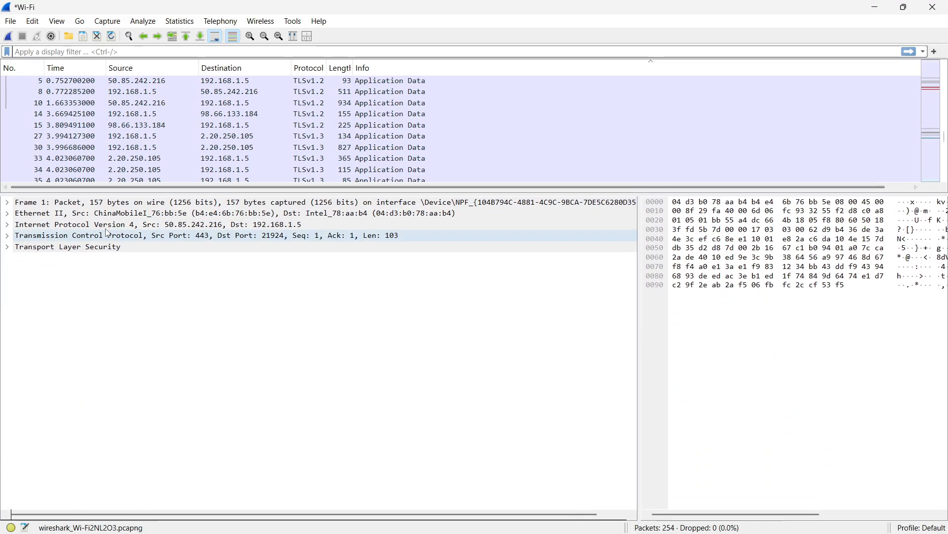
{"action": "left_click", "coordinate": [47, 137]}
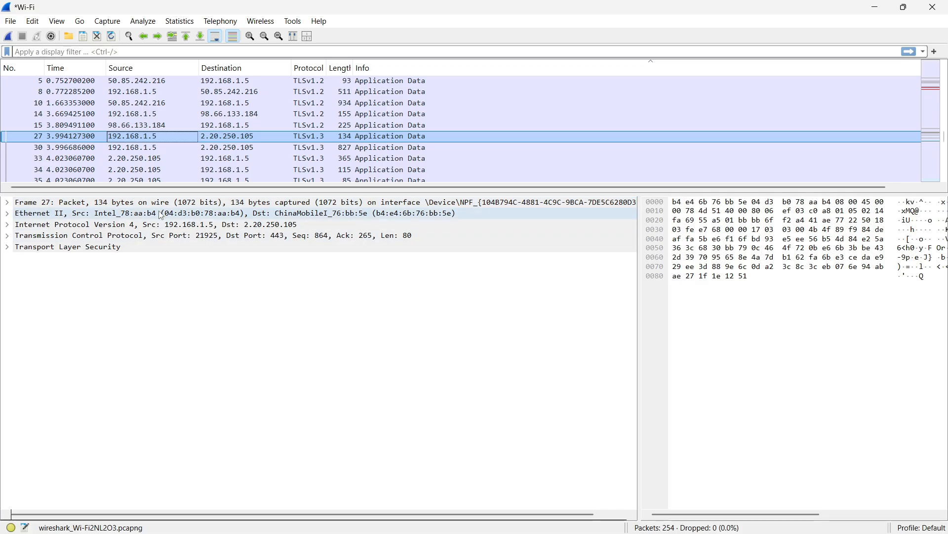
{"action": "left_click", "coordinate": [6, 203]}
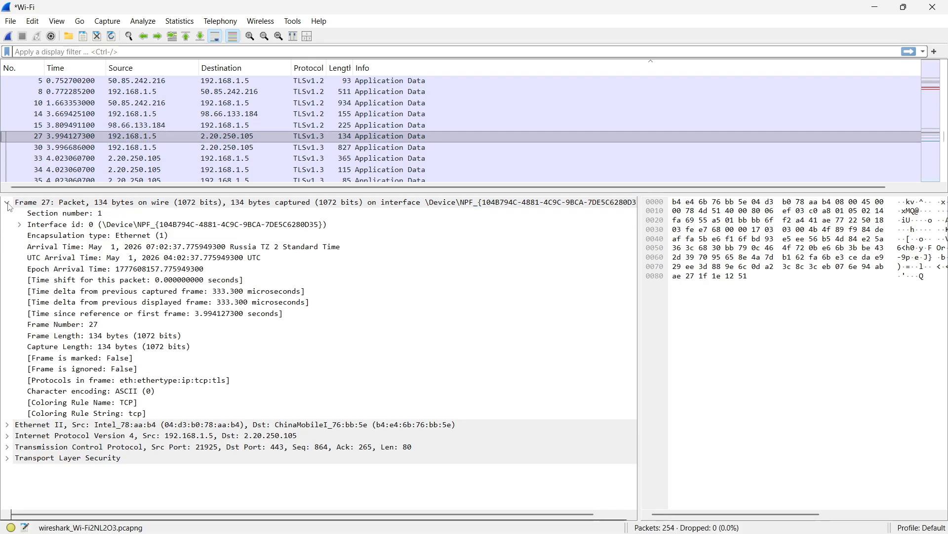
{"action": "left_click", "coordinate": [7, 202]}
{"action": "left_click", "coordinate": [7, 214]}
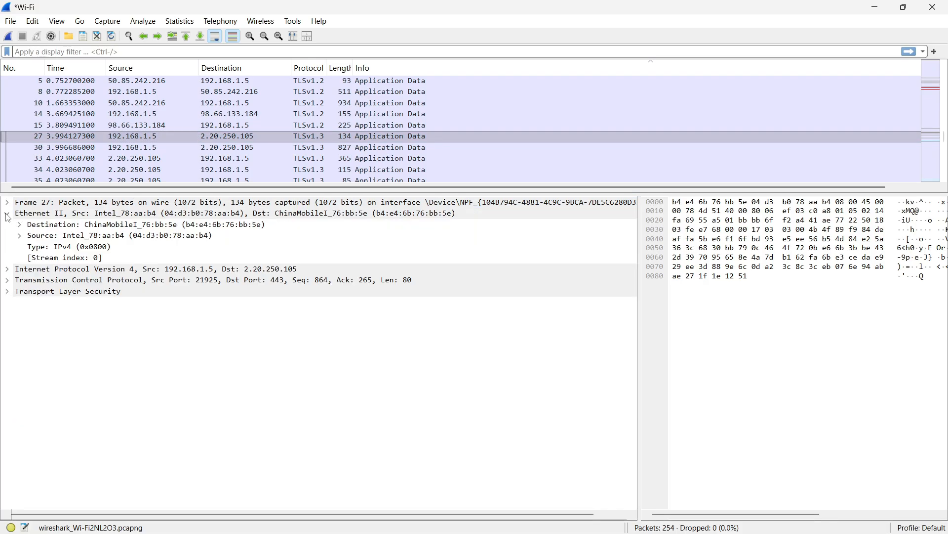
{"action": "left_click", "coordinate": [7, 213]}
{"action": "left_click", "coordinate": [7, 203]}
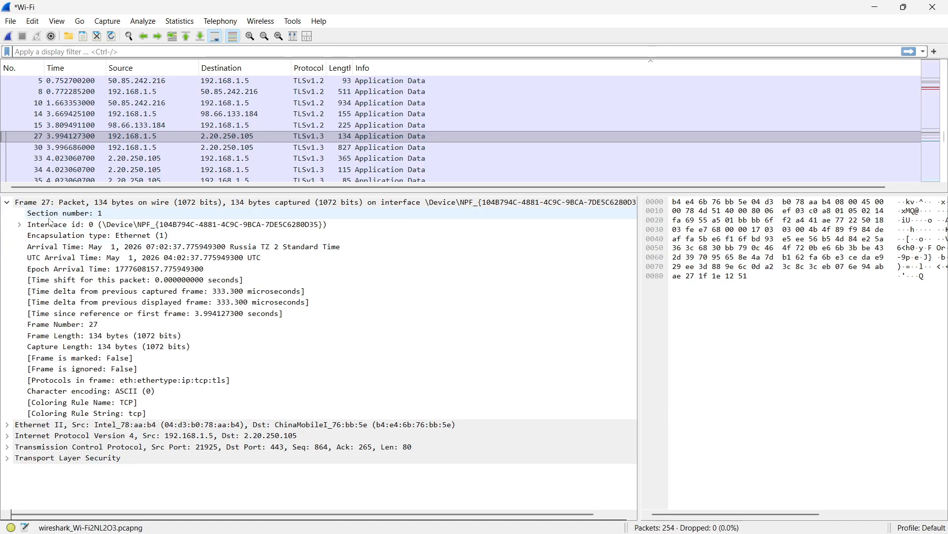
{"action": "left_click", "coordinate": [7, 203]}
Expand packet 27's Ethernet II, Internet Protocol Version 4, Transmission Control Protocol and Transport Layer Security sections and read through them
{"action": "left_click", "coordinate": [7, 214]}
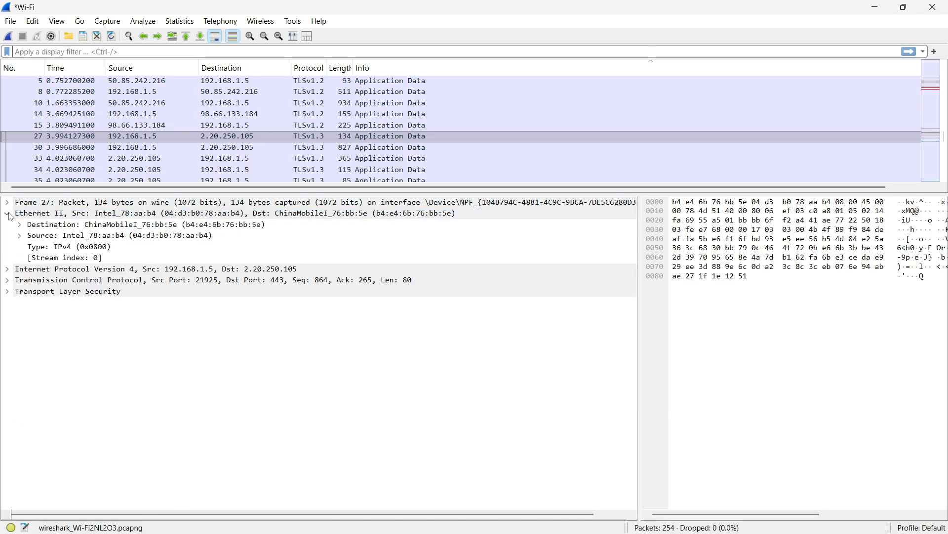
{"action": "left_click", "coordinate": [7, 269]}
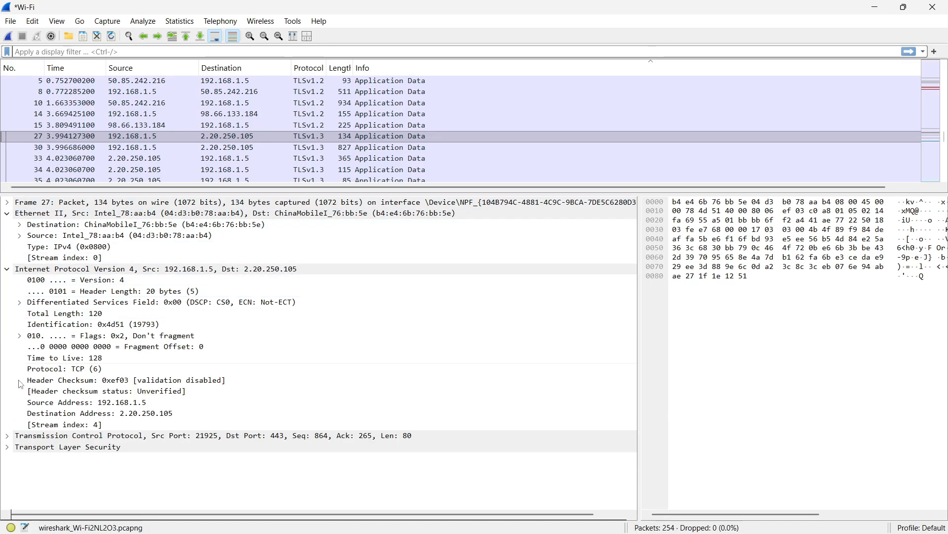
{"action": "left_click", "coordinate": [7, 435]}
{"action": "scroll", "coordinate": [10, 450], "scroll_direction": "down", "scroll_amount": 6}
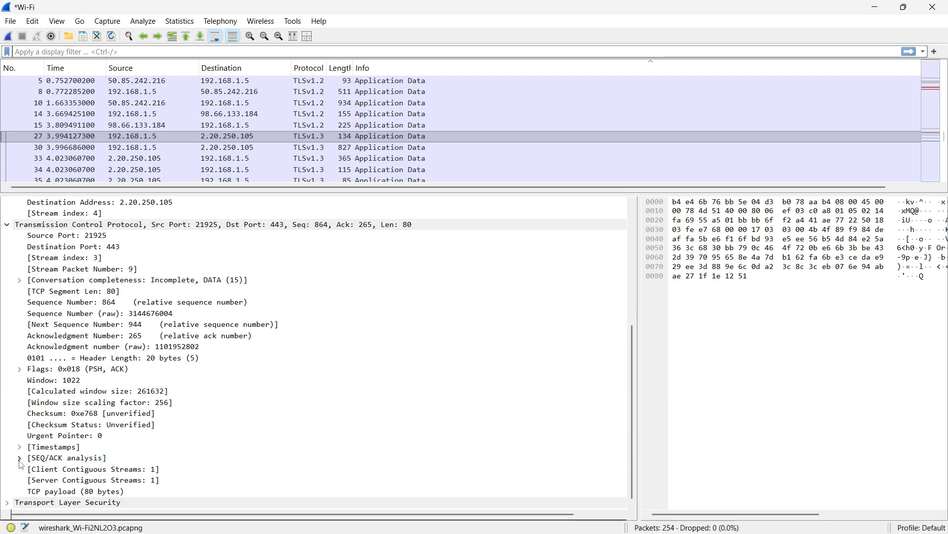
{"action": "left_click", "coordinate": [10, 503]}
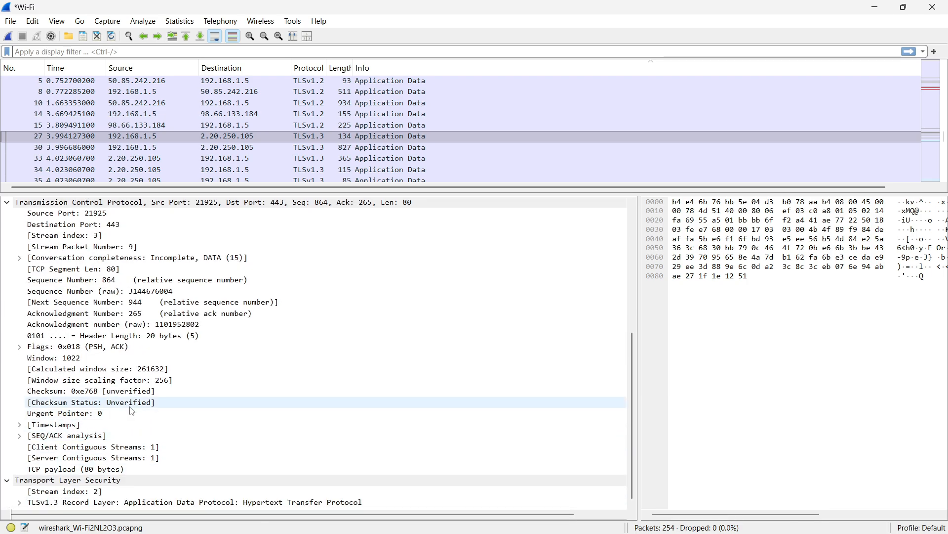
{"action": "scroll", "coordinate": [161, 448], "scroll_direction": "up", "scroll_amount": 7}
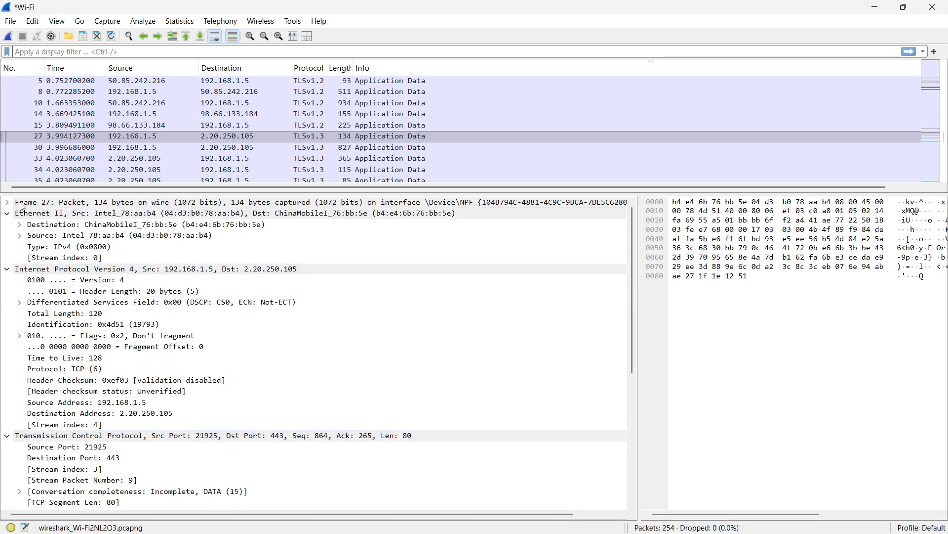
Collapse all the expanded protocol sections in the details of packet 27
{"action": "left_click", "coordinate": [7, 213]}
{"action": "left_click", "coordinate": [7, 225]}
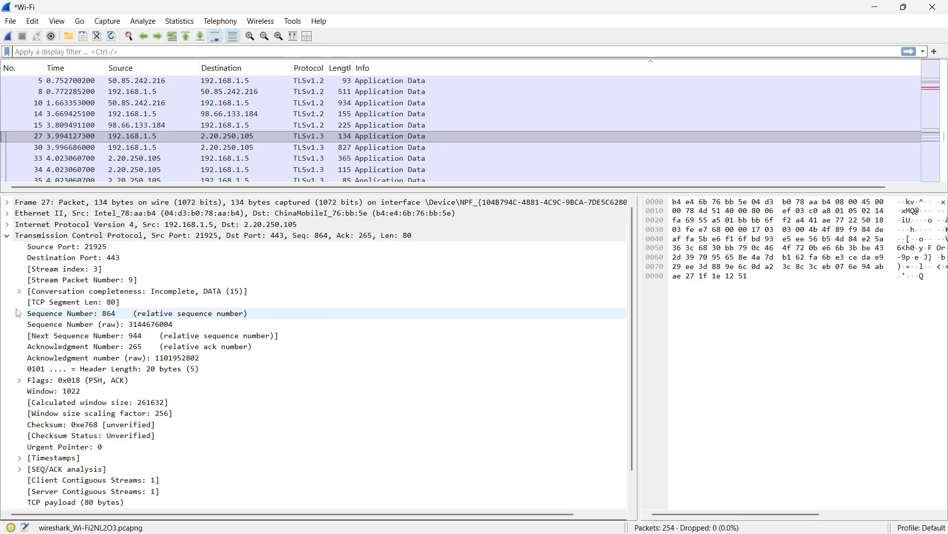
{"action": "left_click", "coordinate": [7, 235]}
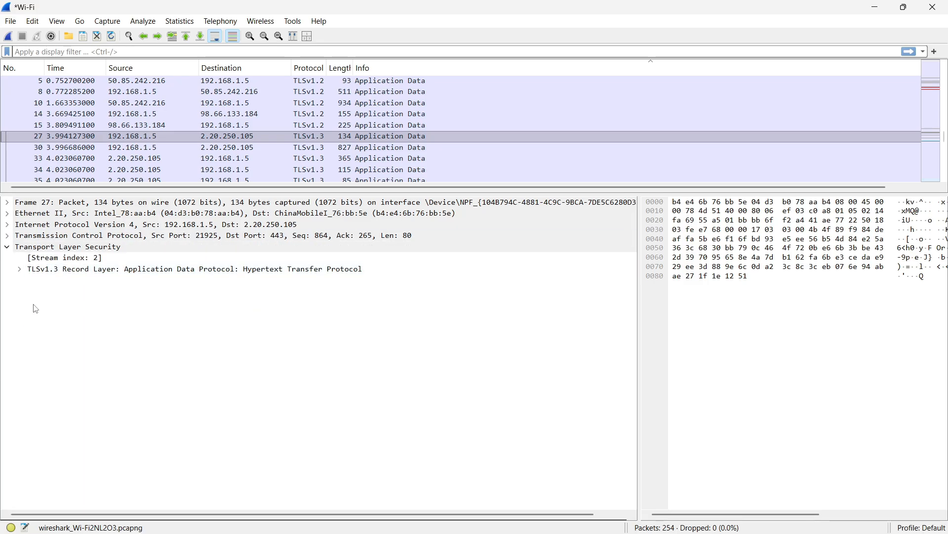
{"action": "left_click", "coordinate": [7, 247]}
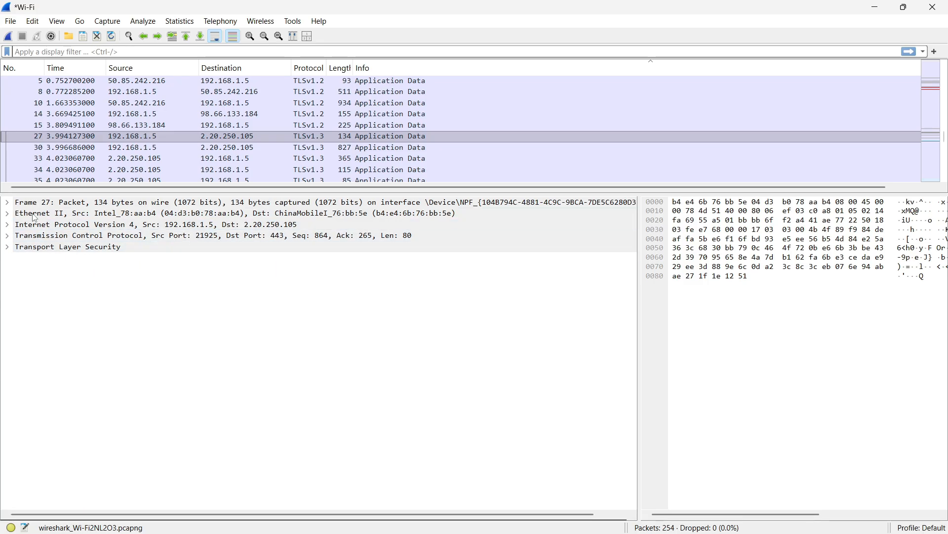
Review packet 27's Internet Protocol Version 4 and Transmission Control Protocol fields one after the other, collapsing each section again
{"action": "left_click", "coordinate": [8, 225]}
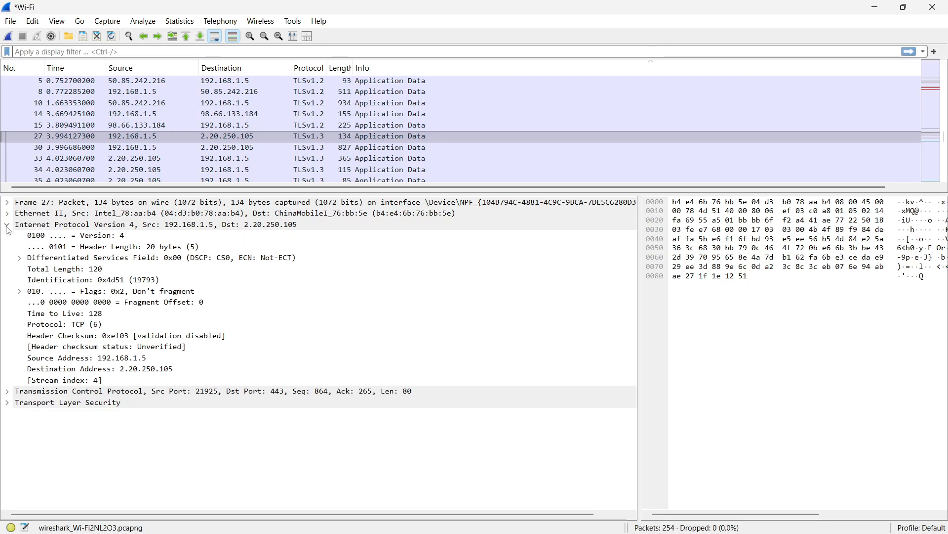
{"action": "left_click", "coordinate": [7, 226]}
{"action": "left_click", "coordinate": [8, 236]}
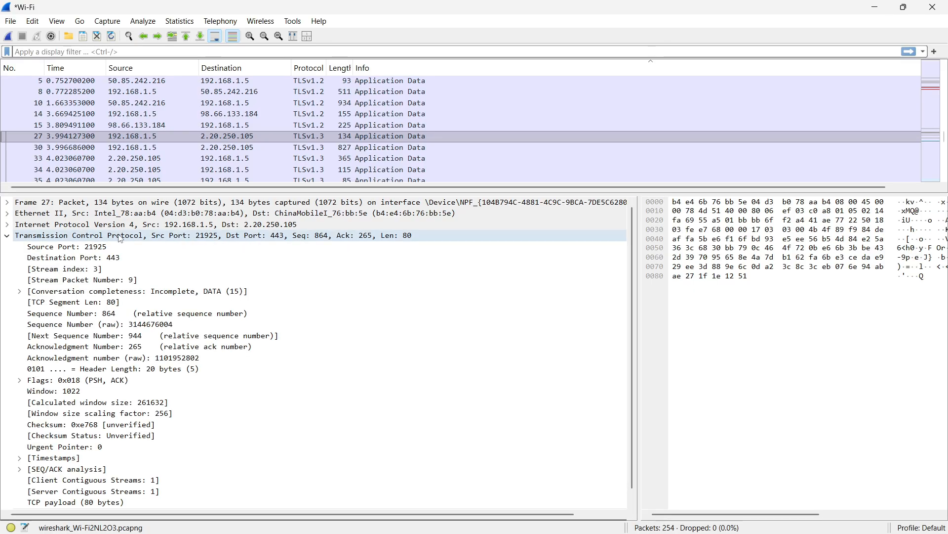
{"action": "left_click", "coordinate": [7, 236]}
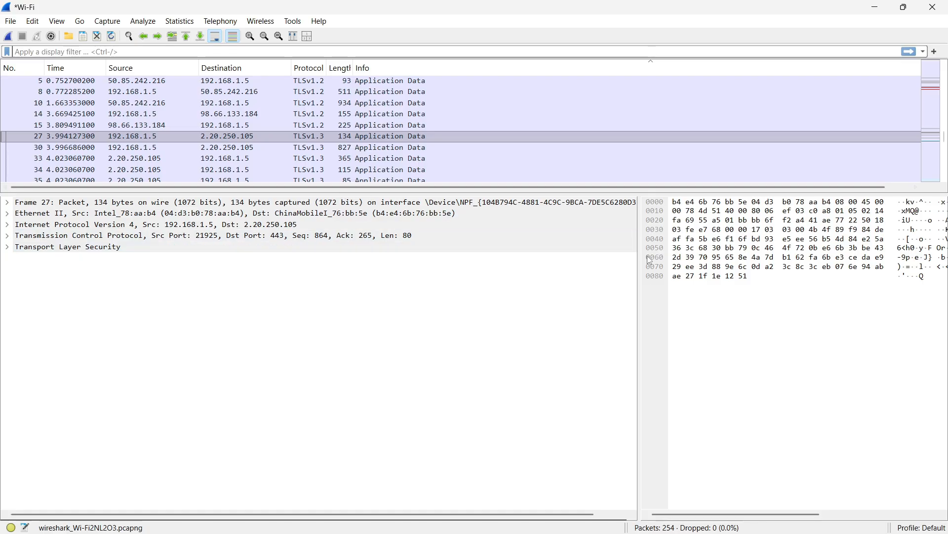
Widen the packet bytes area and expand the Ethernet II and Transmission Control Protocol sections to relate their fields to the raw bytes
{"action": "left_click_drag", "start_coordinate": [639, 257], "coordinate": [260, 257]}
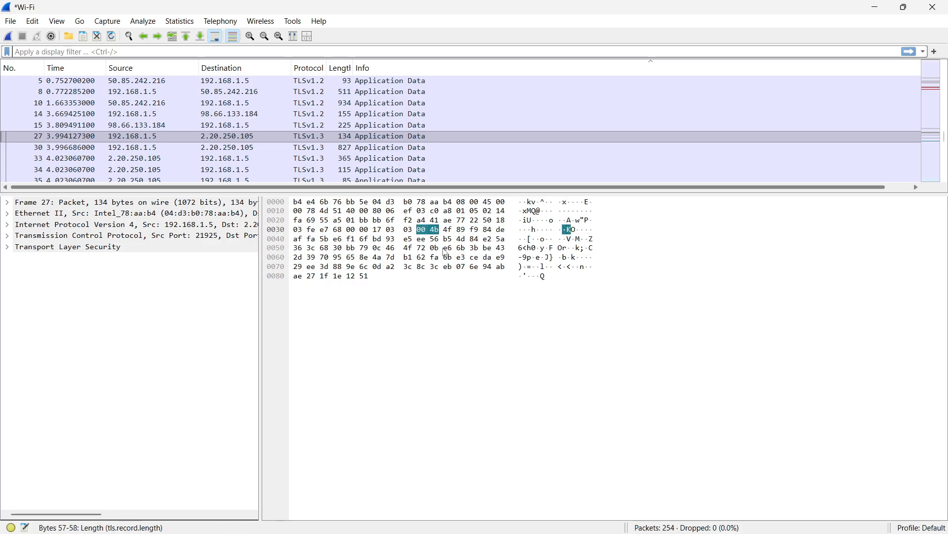
{"action": "double_click", "coordinate": [214, 216]}
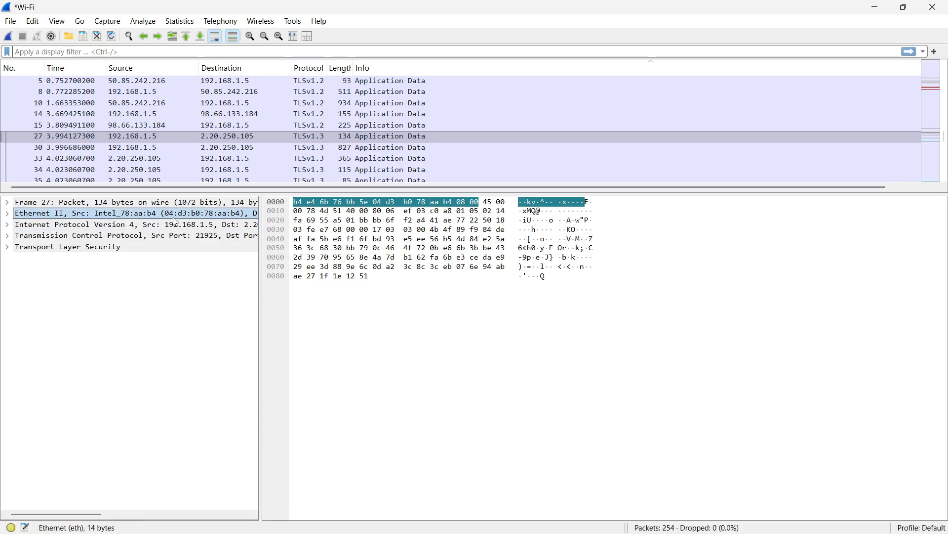
{"action": "left_click", "coordinate": [148, 303]}
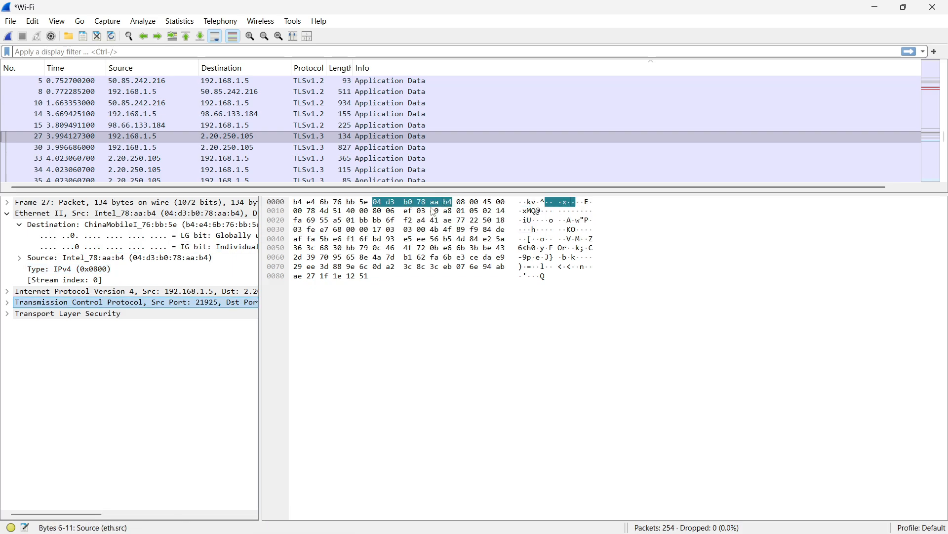
{"action": "key", "text": "Right"}
{"action": "key", "text": "Right"}
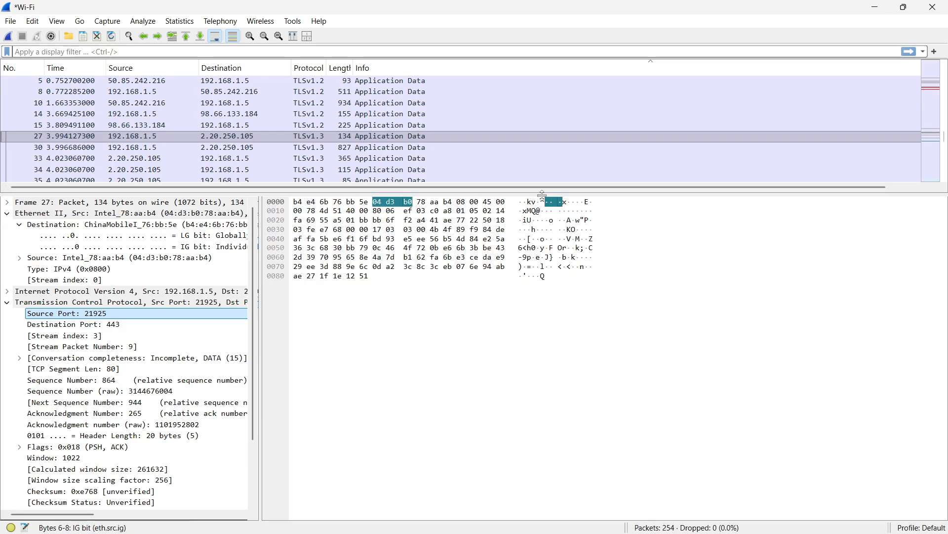
Resize the areas to widen the packet details and enlarge the packet list, and collapse the Ethernet II and Transmission Control Protocol sections
{"action": "left_click_drag", "start_coordinate": [259, 300], "coordinate": [756, 307]}
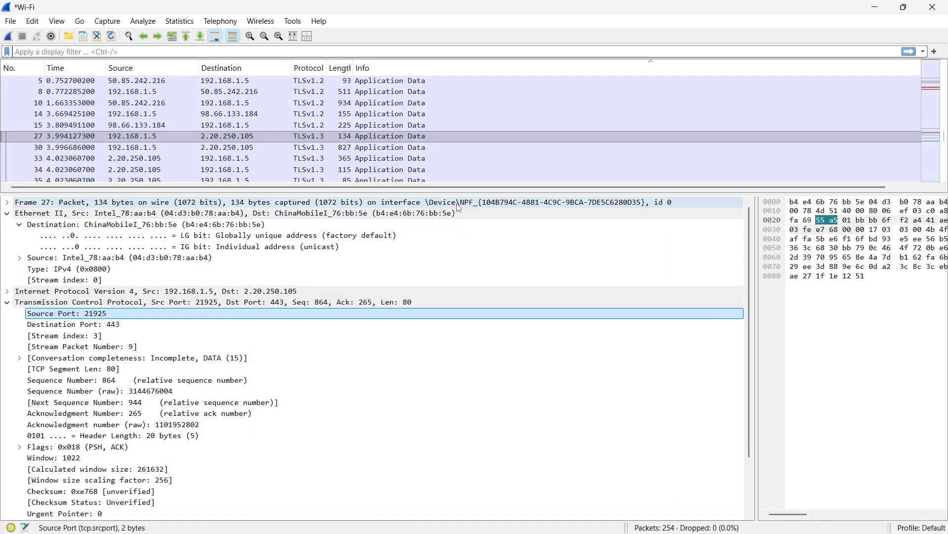
{"action": "left_click_drag", "start_coordinate": [462, 192], "coordinate": [462, 378]}
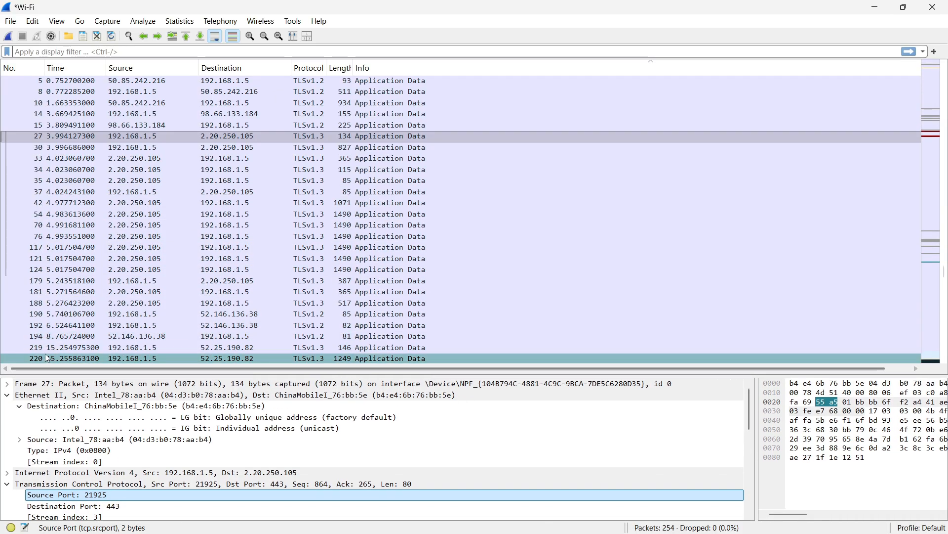
{"action": "left_click_drag", "start_coordinate": [60, 374], "coordinate": [86, 300]}
{"action": "left_click", "coordinate": [7, 322]}
{"action": "left_click", "coordinate": [7, 345]}
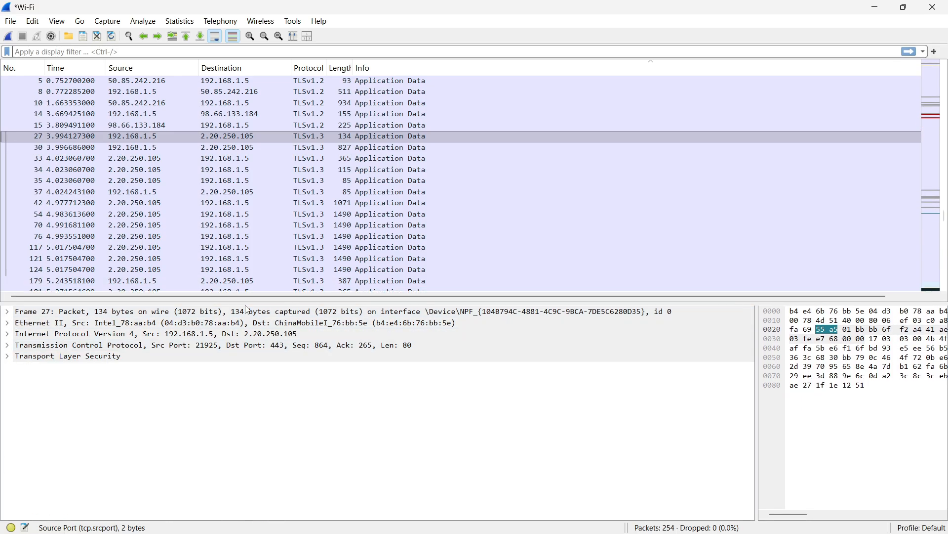
{"action": "left_click_drag", "start_coordinate": [244, 302], "coordinate": [245, 278]}
{"action": "scroll", "coordinate": [469, 201], "scroll_direction": "down", "scroll_amount": 10}
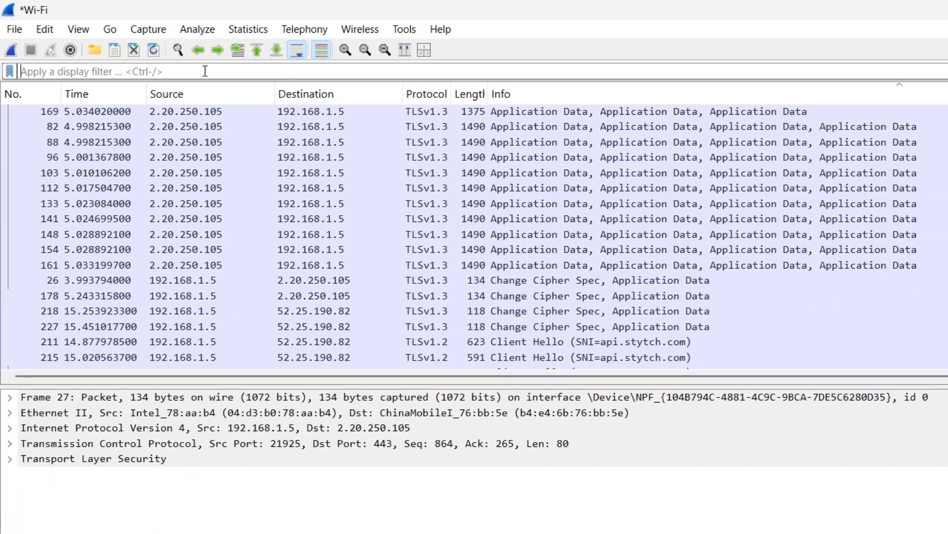
{"action": "left_click", "coordinate": [341, 118]}
{"action": "type", "text": "c"}
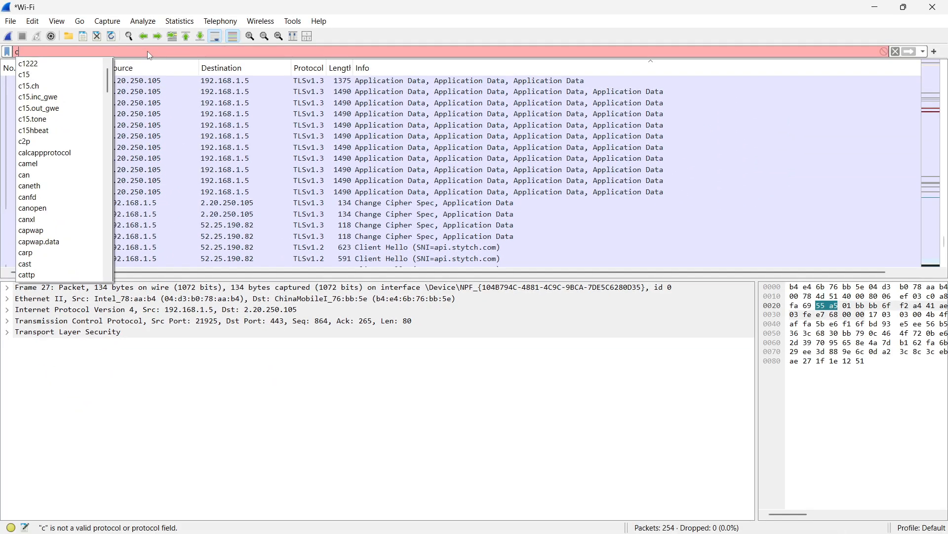
{"action": "key", "text": "BackSpace"}
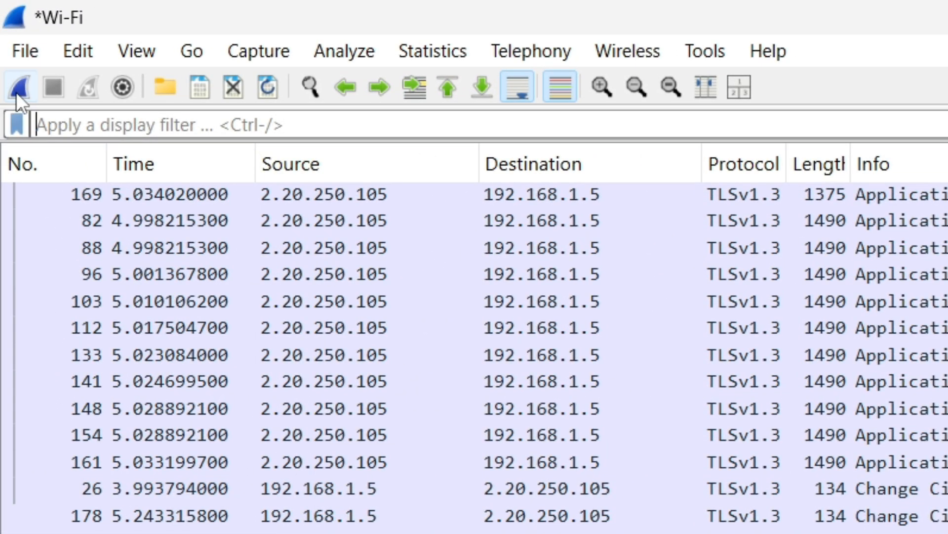
Start a new Wi-Fi capture, continuing without saving the previously captured packets
{"action": "left_click", "coordinate": [16, 91]}
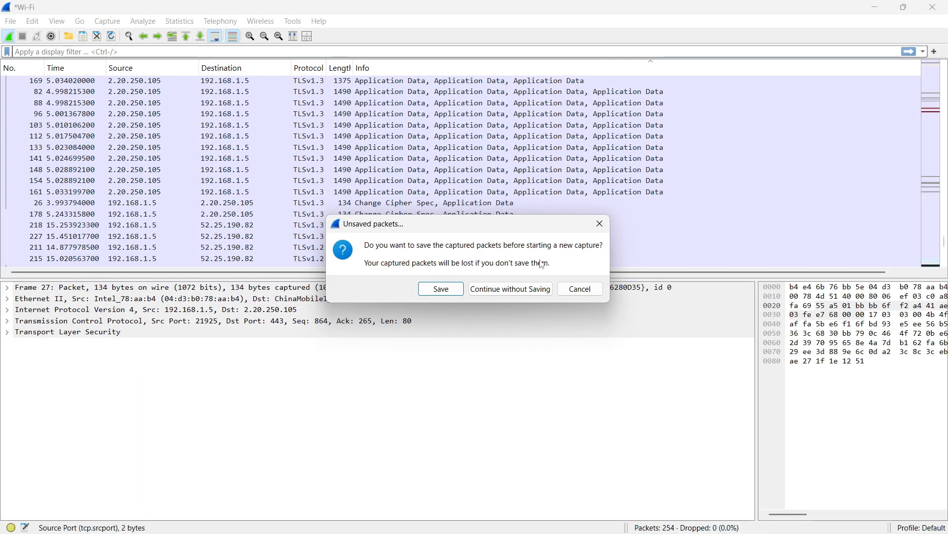
{"action": "left_click", "coordinate": [510, 289]}
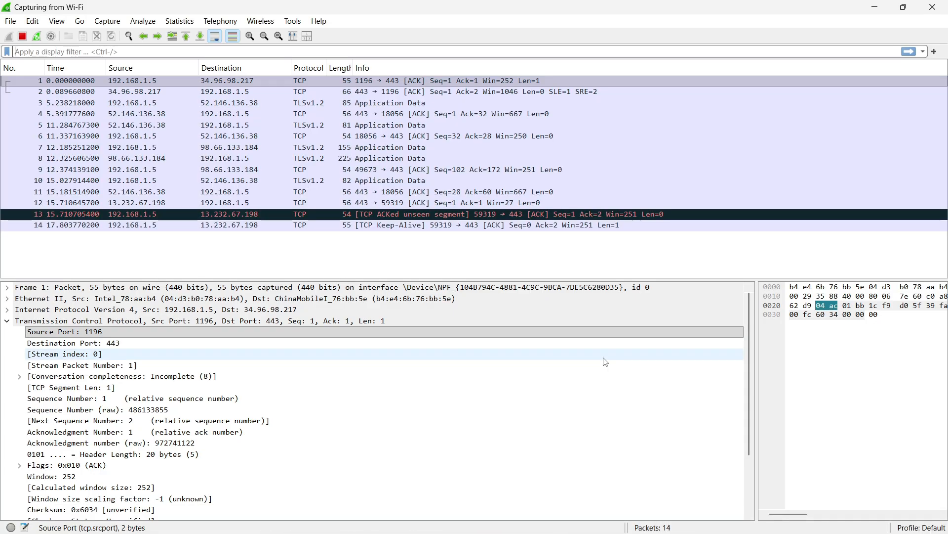
Switch to Command Prompt, ping 8.8.8.8 while the capture is running, and highlight the ping reply lines
{"action": "key", "text": "alt+Tab"}
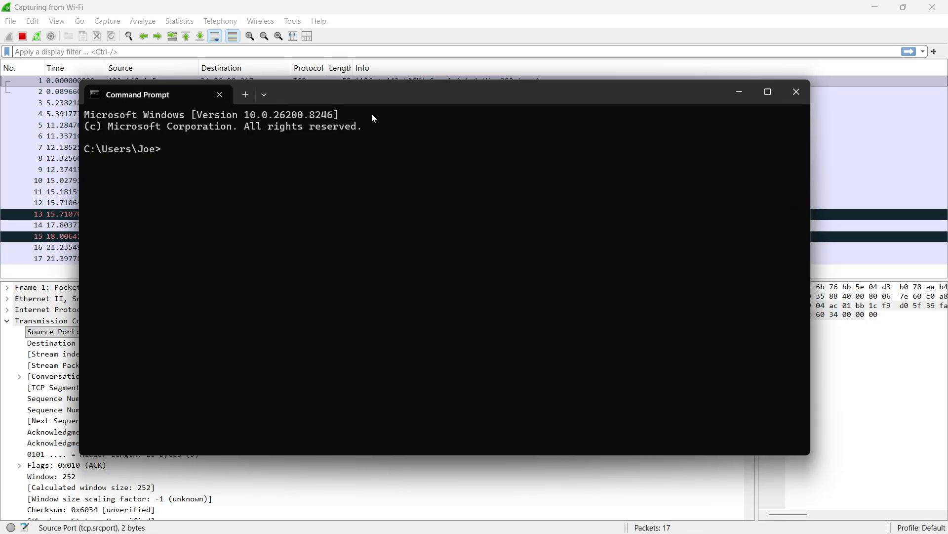
{"action": "left_click_drag", "start_coordinate": [348, 92], "coordinate": [731, 121]}
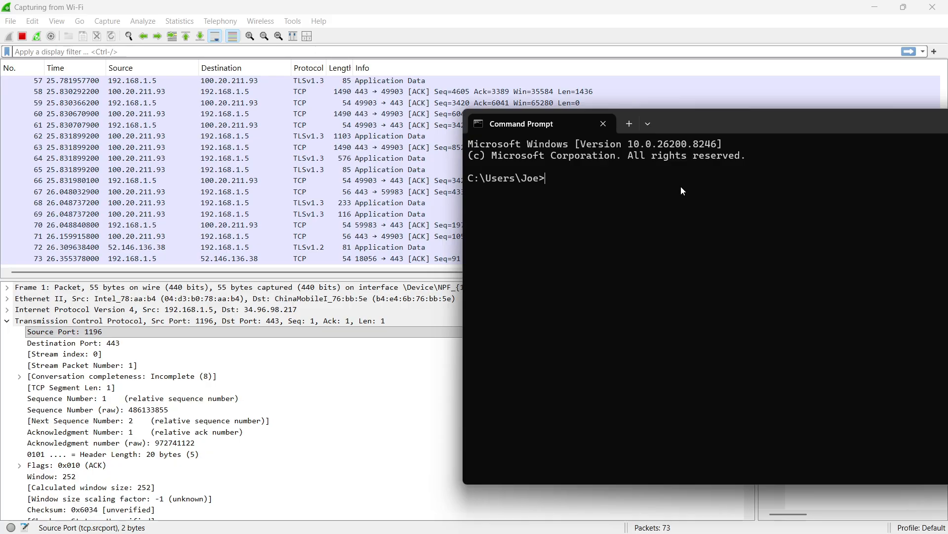
{"action": "type", "text": "ping 8."}
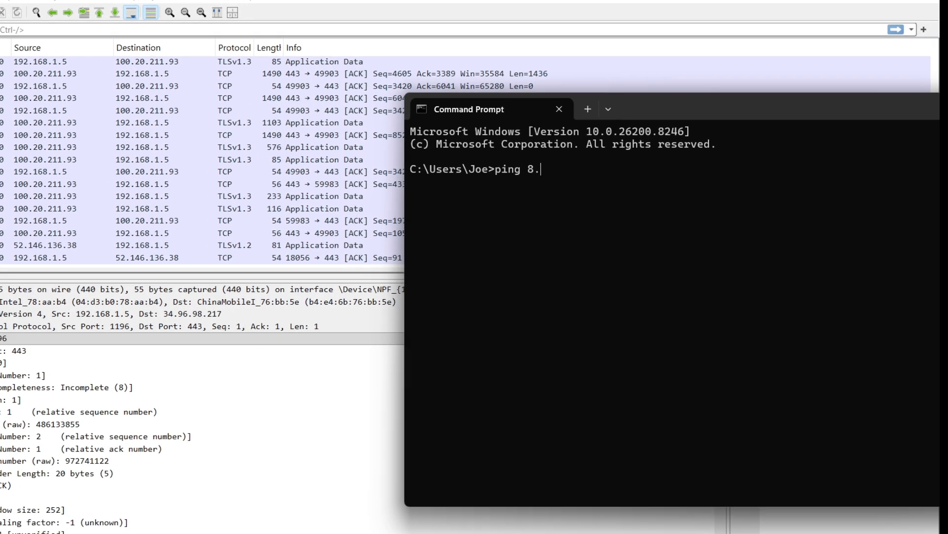
{"action": "type", "text": "8.8.8"}
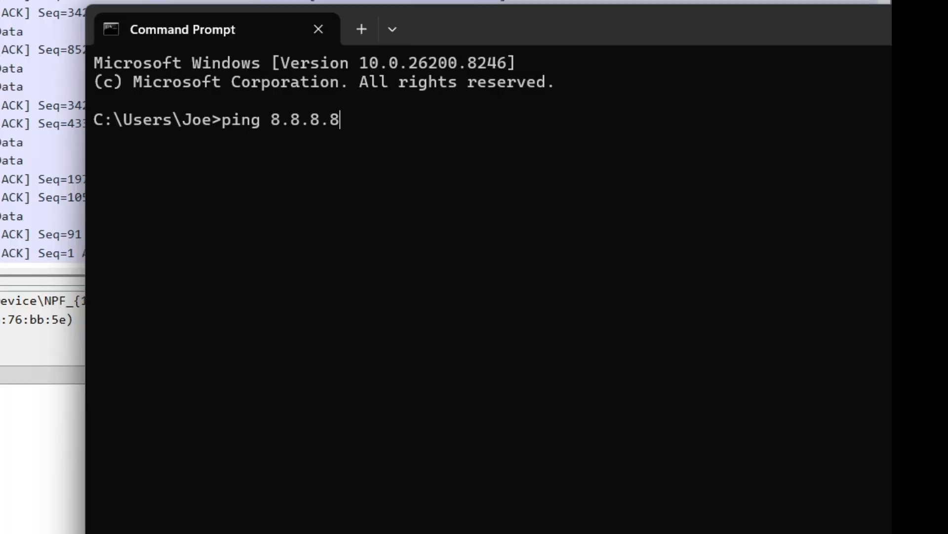
{"action": "key", "text": "Return"}
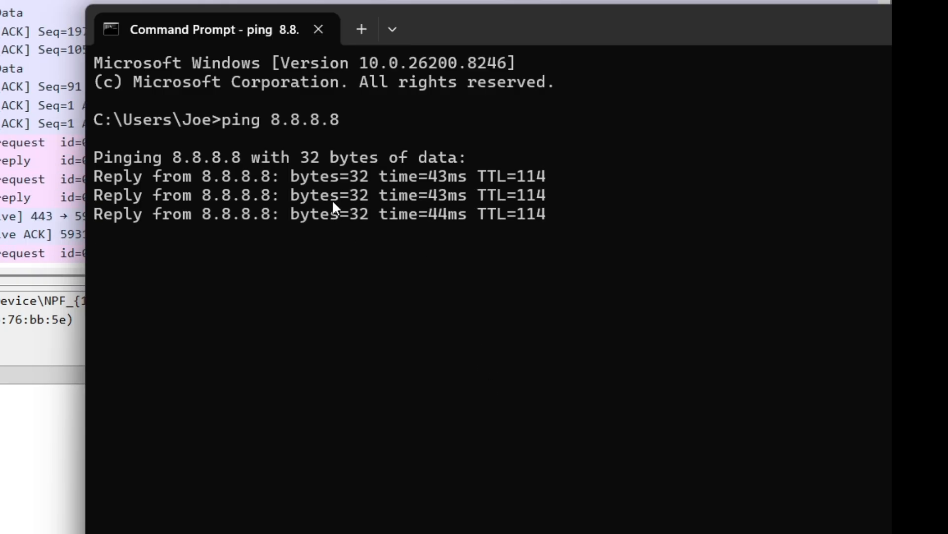
{"action": "left_click_drag", "start_coordinate": [566, 232], "coordinate": [93, 158]}
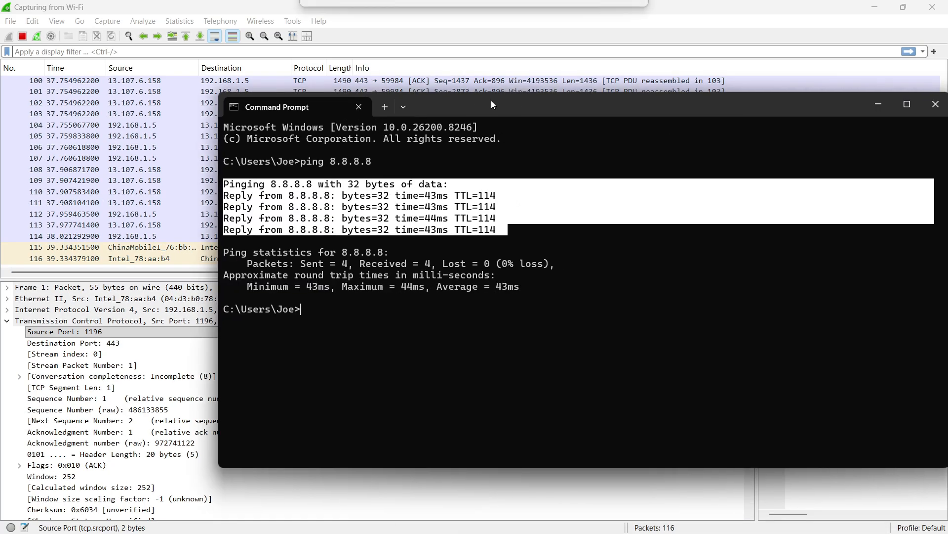
Minimize Command Prompt to return to Wireshark, and stop the running Wi-Fi capture
{"action": "left_click", "coordinate": [878, 104]}
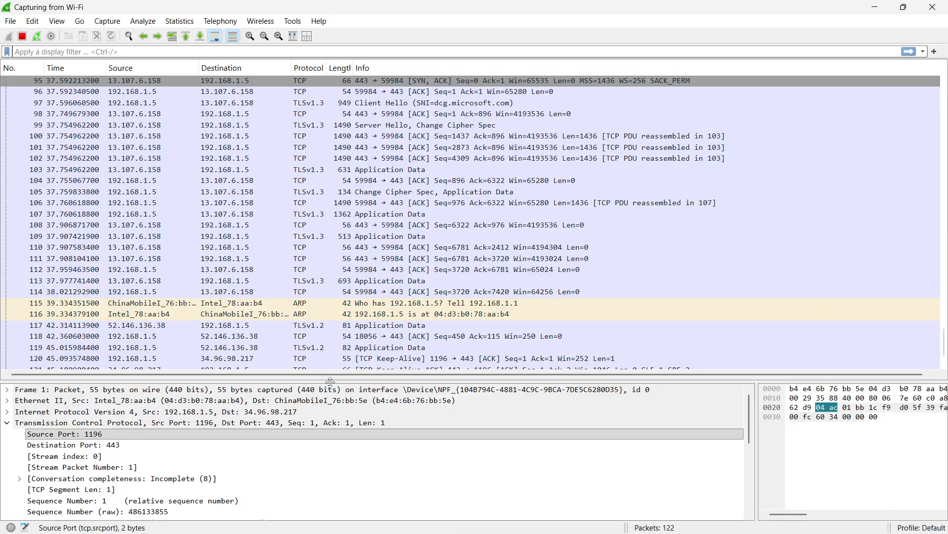
{"action": "left_click", "coordinate": [20, 36]}
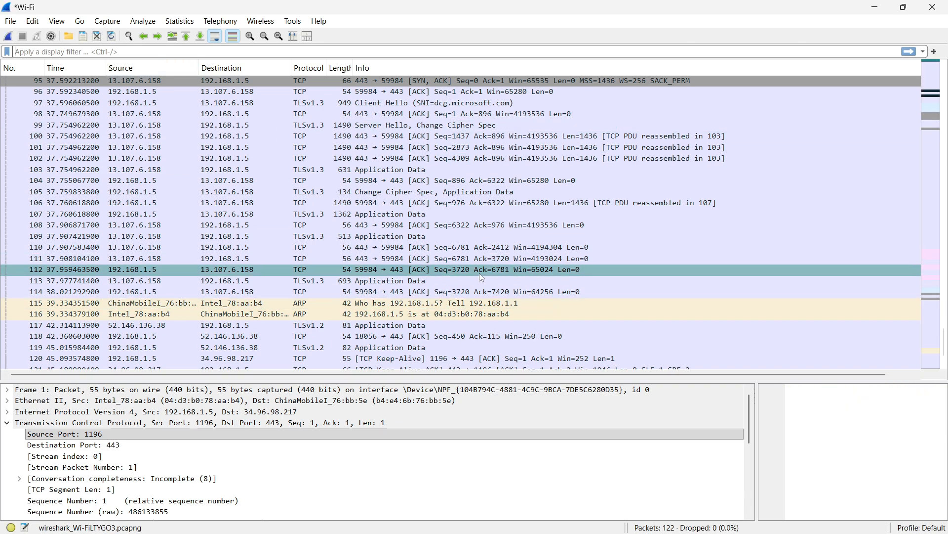
{"action": "scroll", "coordinate": [352, 184], "scroll_direction": "down", "scroll_amount": 1}
{"action": "scroll", "coordinate": [350, 178], "scroll_direction": "up", "scroll_amount": 1}
{"action": "scroll", "coordinate": [326, 165], "scroll_direction": "down", "scroll_amount": 1}
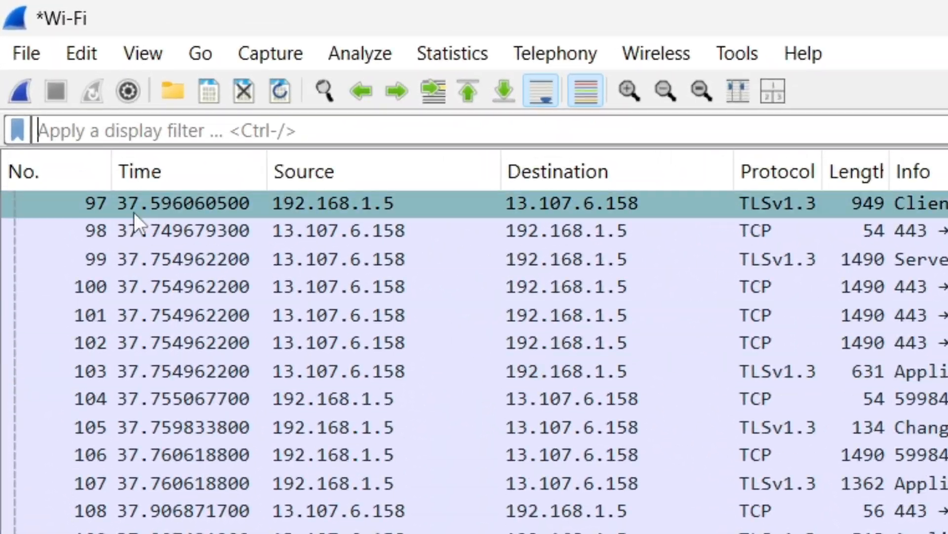
Filter the captured packets with the display filter icmp
{"action": "type", "text": "icm"}
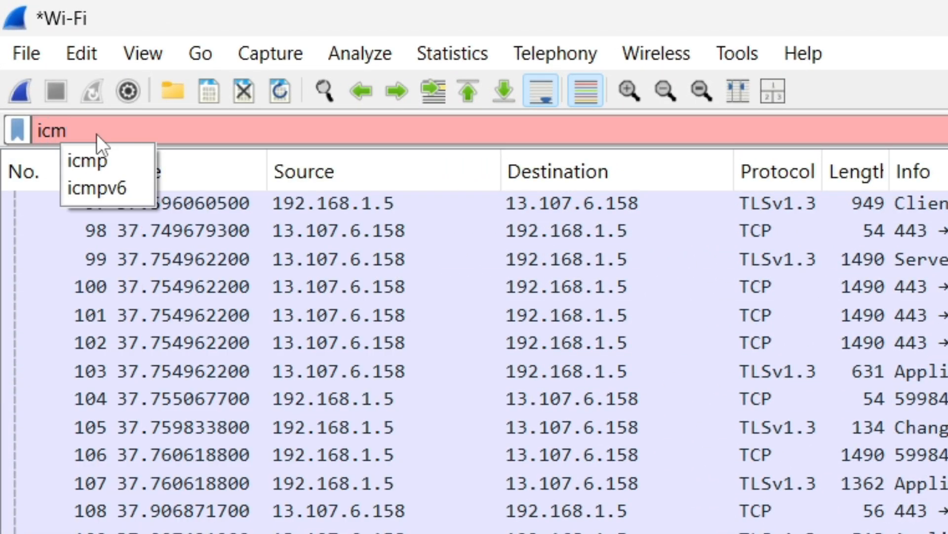
{"action": "type", "text": "p"}
{"action": "key", "text": "Return"}
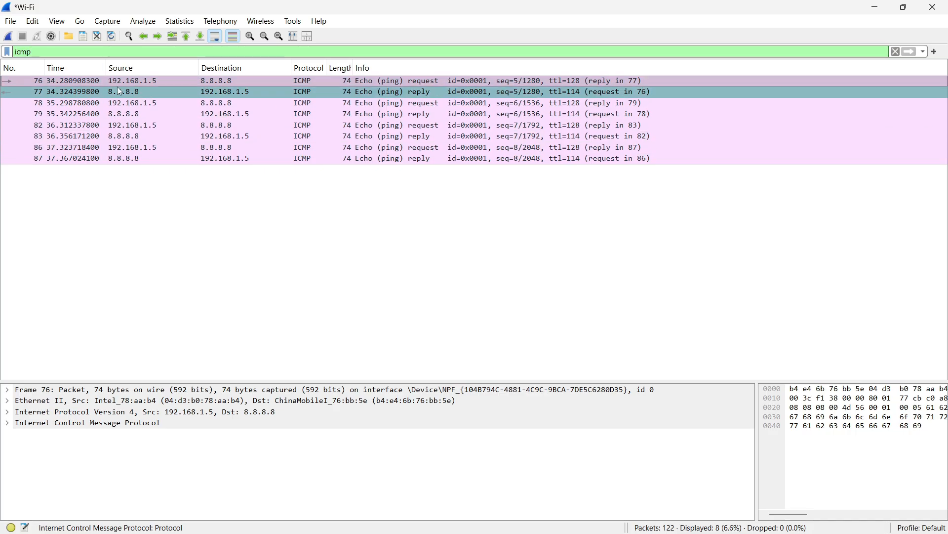
Compare the source and destination addresses of the ICMP echo requests and replies, ending on packet 76
{"action": "left_click", "coordinate": [143, 92]}
{"action": "left_click", "coordinate": [131, 81]}
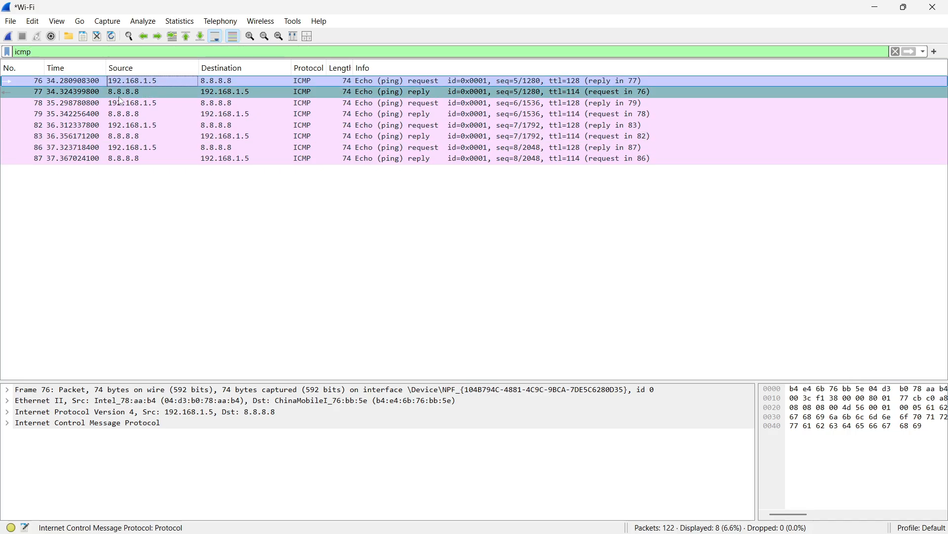
{"action": "left_click", "coordinate": [129, 114]}
{"action": "left_click", "coordinate": [153, 136]}
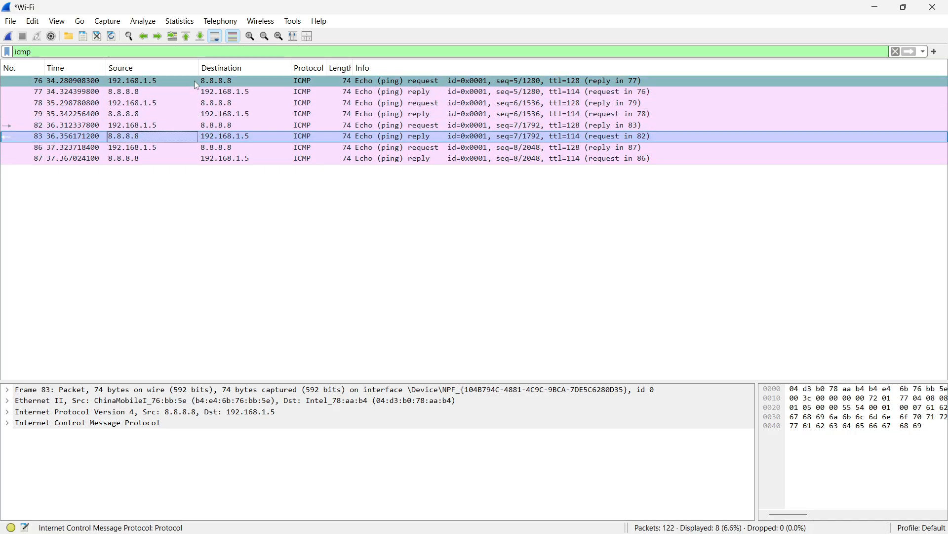
{"action": "left_click", "coordinate": [62, 80]}
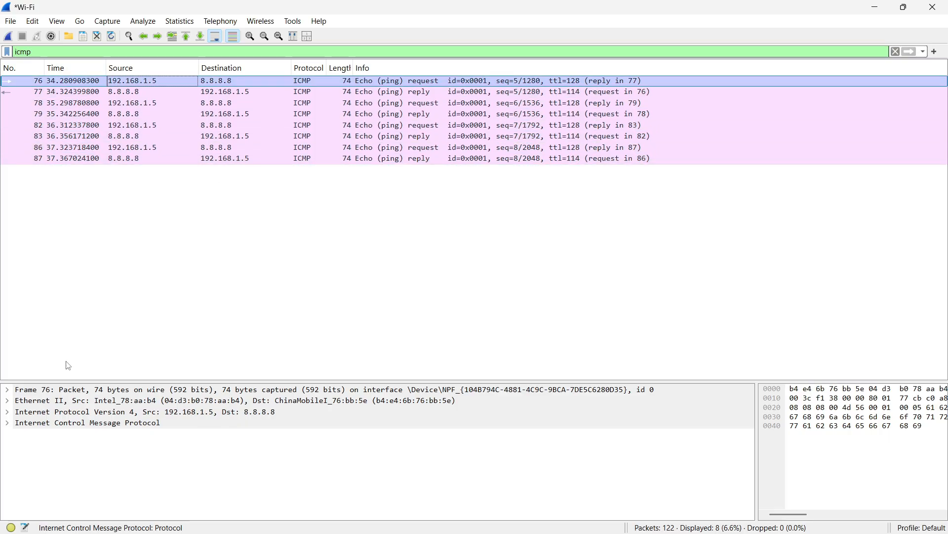
Shrink the packet list to give packet 76's details more room, keeping that echo request selected
{"action": "left_click_drag", "start_coordinate": [118, 380], "coordinate": [120, 266]}
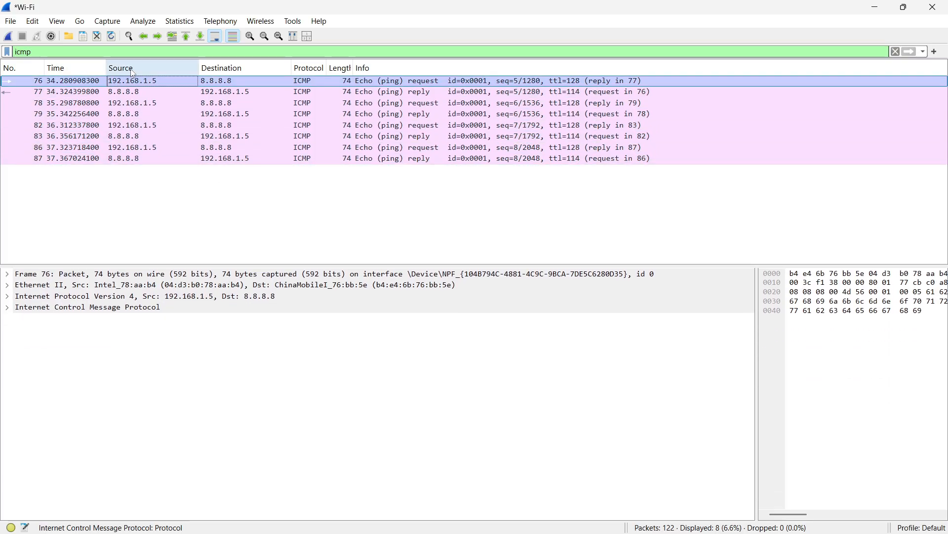
{"action": "left_click", "coordinate": [219, 84]}
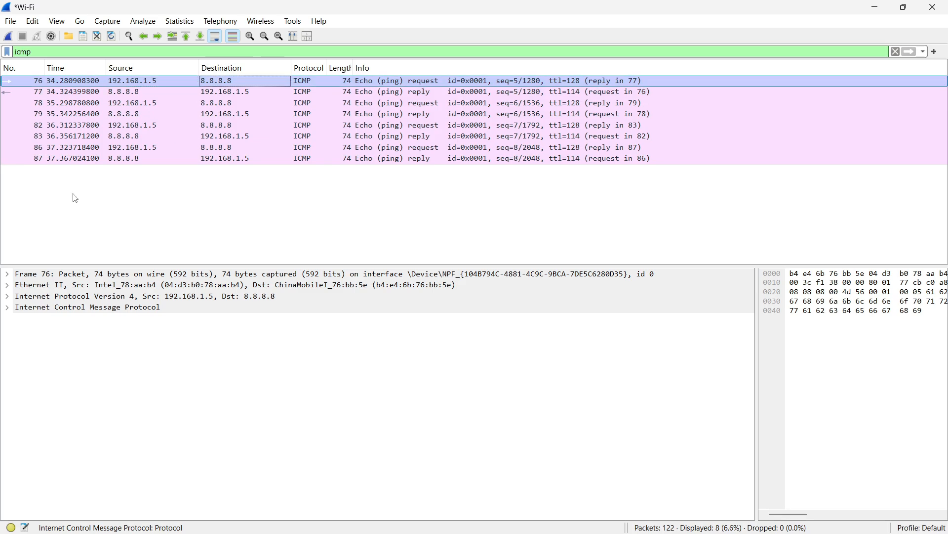
{"action": "left_click_drag", "start_coordinate": [81, 264], "coordinate": [82, 259]}
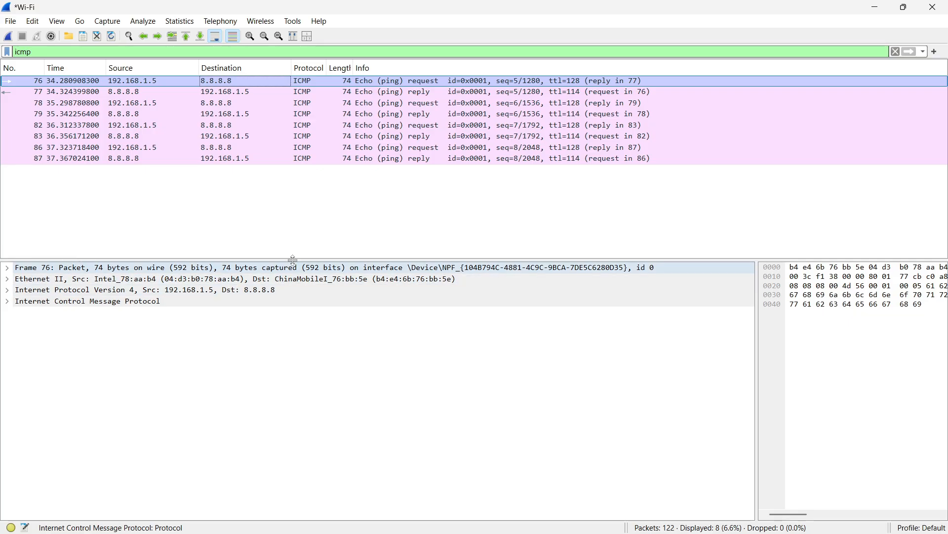
{"action": "left_click_drag", "start_coordinate": [282, 259], "coordinate": [283, 162]}
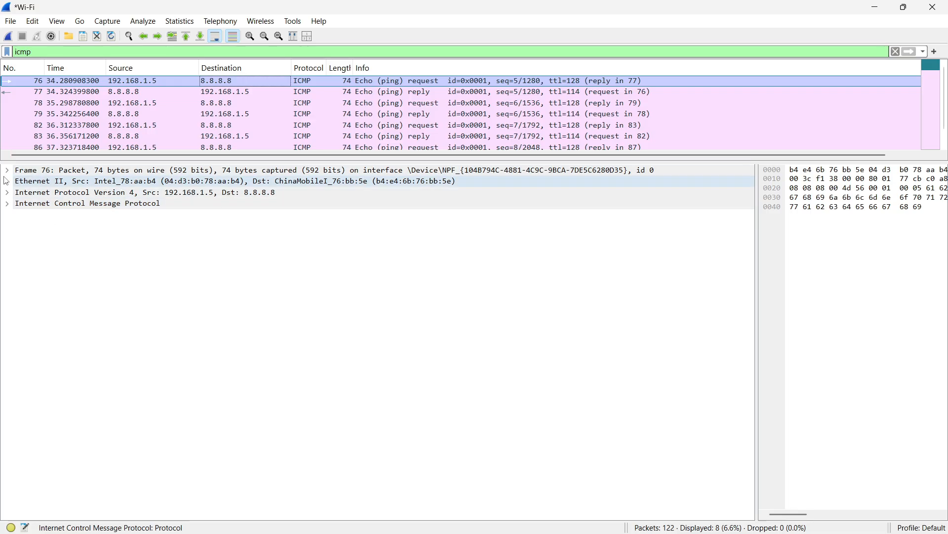
Expand packet 76's Ethernet II section and examine its destination and source MAC address fields
{"action": "double_click", "coordinate": [131, 182]}
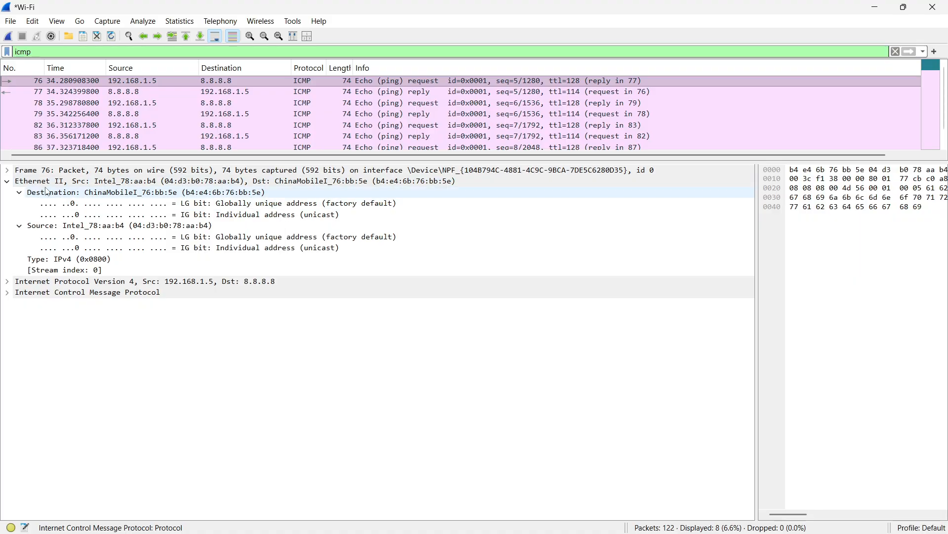
{"action": "left_click", "coordinate": [19, 193]}
{"action": "left_click", "coordinate": [20, 193]}
{"action": "double_click", "coordinate": [148, 227]}
{"action": "left_click", "coordinate": [81, 216]}
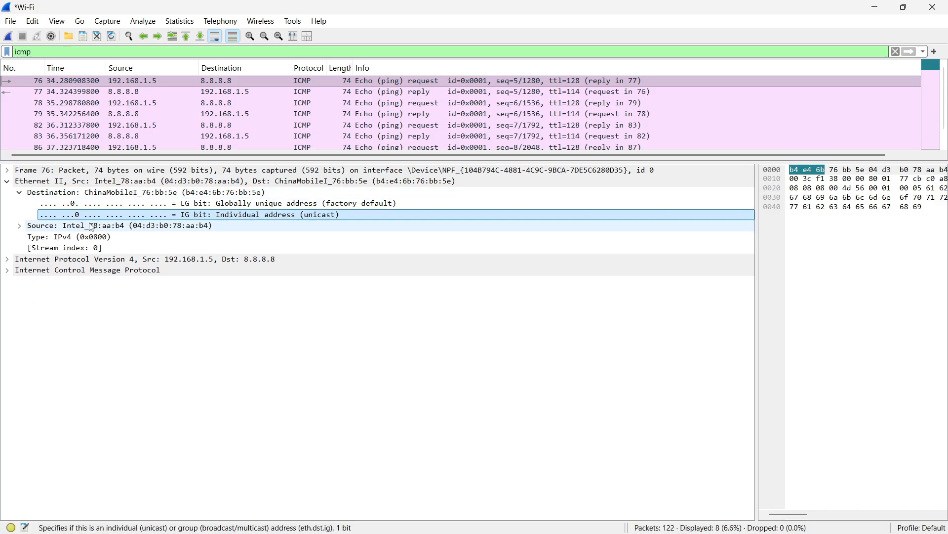
{"action": "double_click", "coordinate": [90, 226]}
{"action": "left_click", "coordinate": [197, 192]}
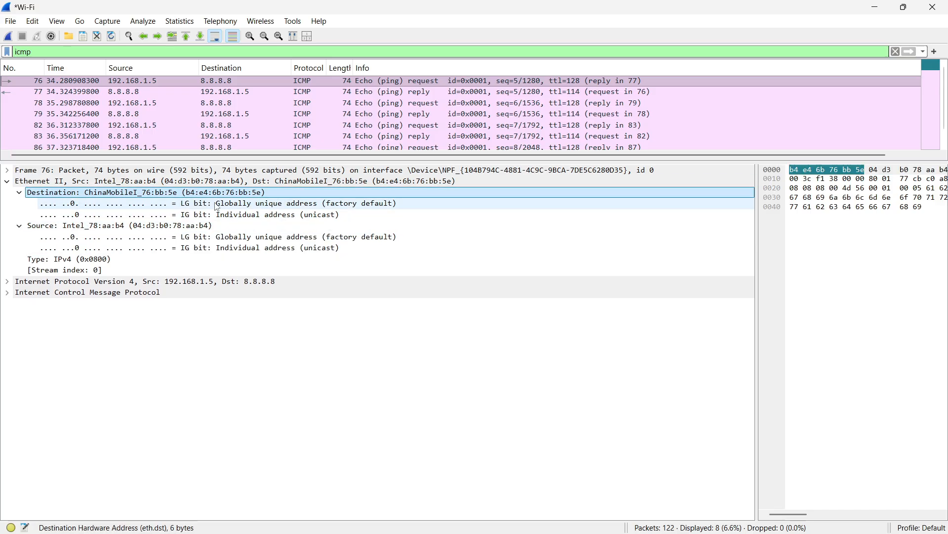
{"action": "double_click", "coordinate": [229, 193]}
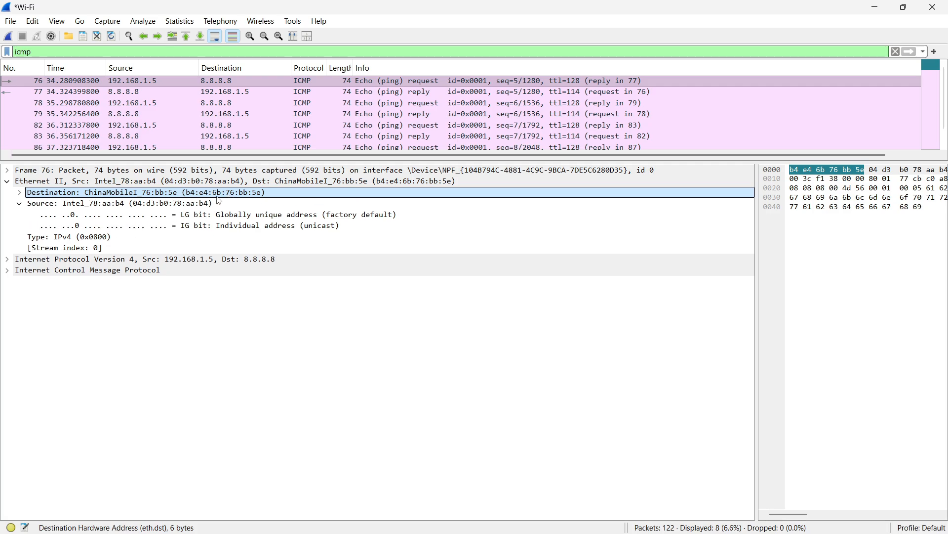
{"action": "left_click", "coordinate": [20, 204]}
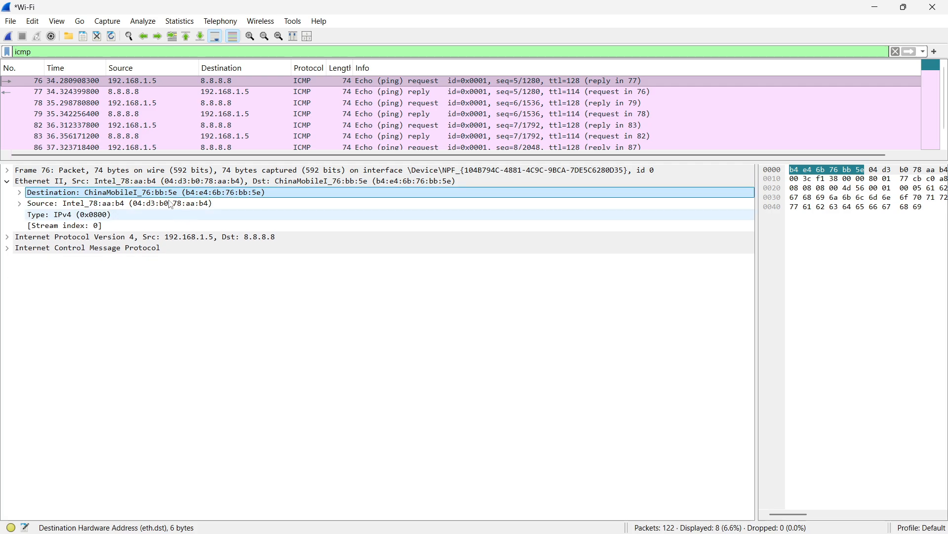
{"action": "left_click", "coordinate": [20, 193]}
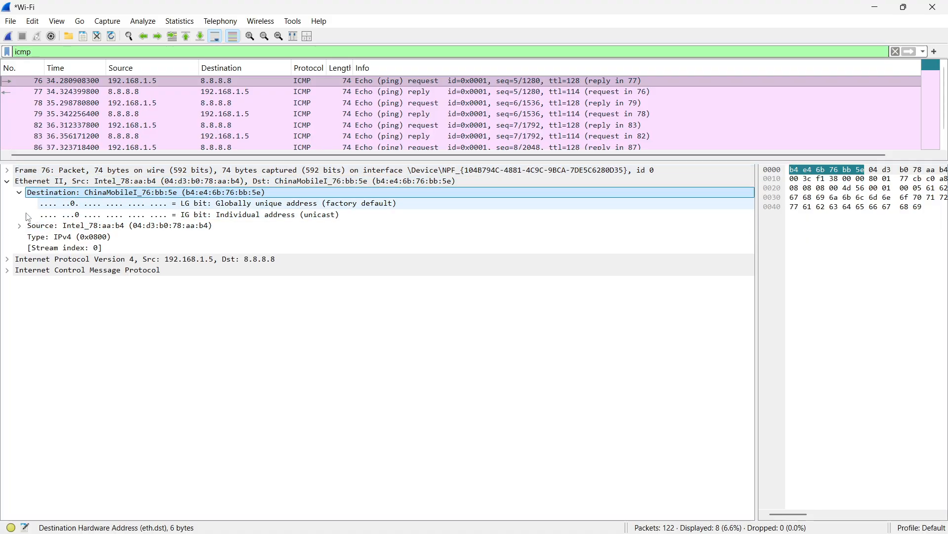
Collapse the Ethernet II section and examine packet 76's Internet Protocol Version 4 fields and their raw bytes
{"action": "left_click", "coordinate": [7, 259]}
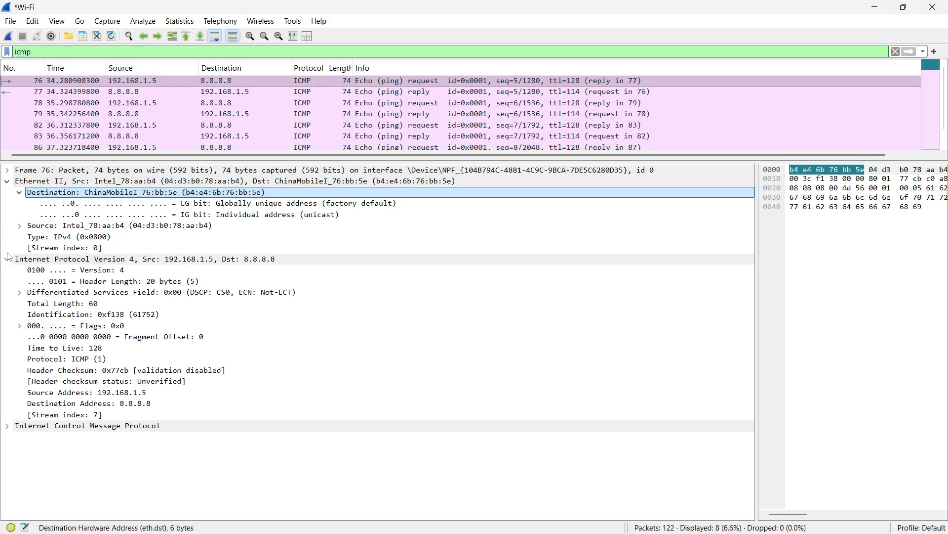
{"action": "left_click", "coordinate": [7, 181]}
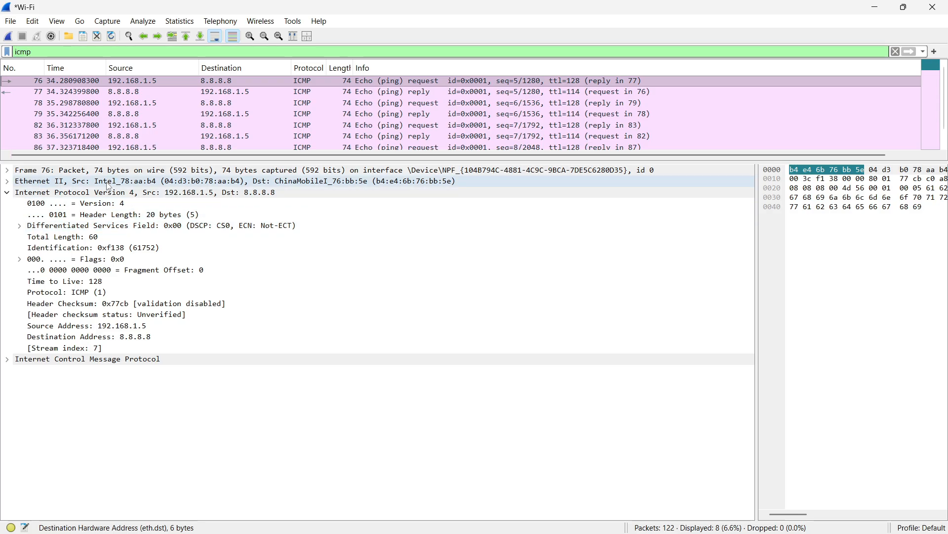
{"action": "left_click", "coordinate": [128, 194]}
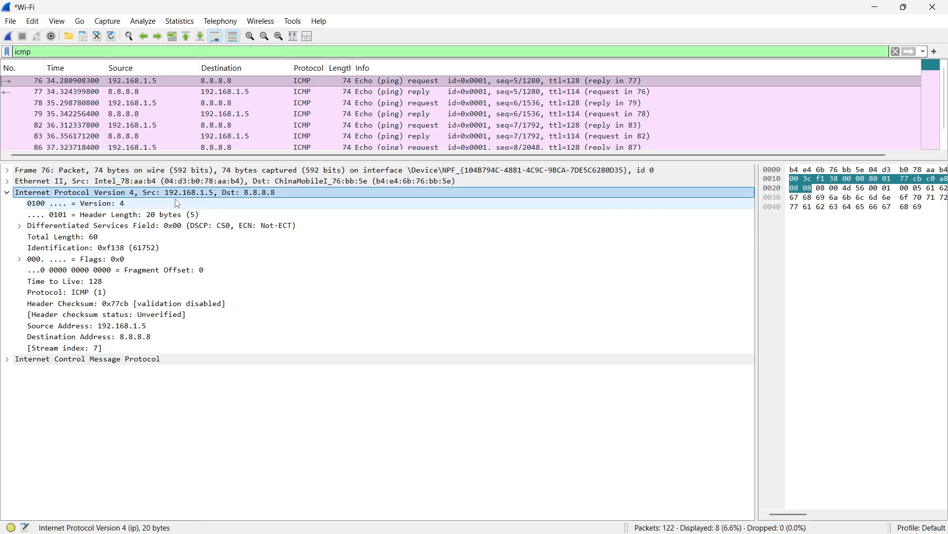
{"action": "double_click", "coordinate": [193, 193]}
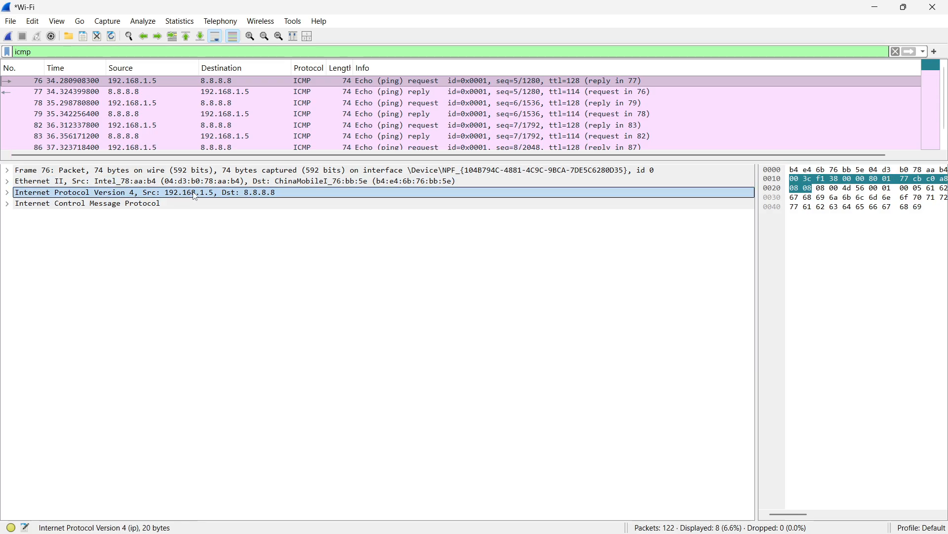
{"action": "left_click", "coordinate": [8, 194]}
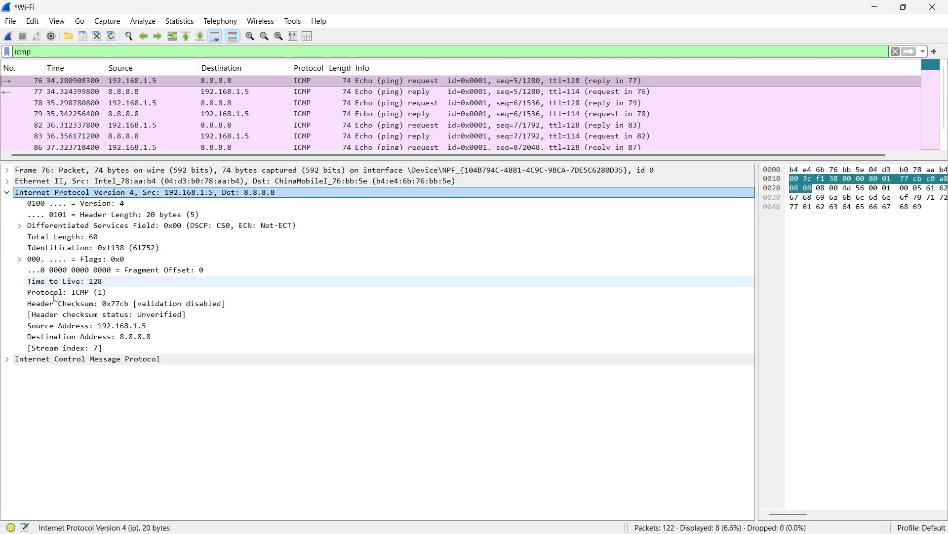
Expand the Internet Control Message Protocol section, collapse Internet Protocol Version 4, and inspect the ICMP Type field
{"action": "left_click", "coordinate": [7, 359]}
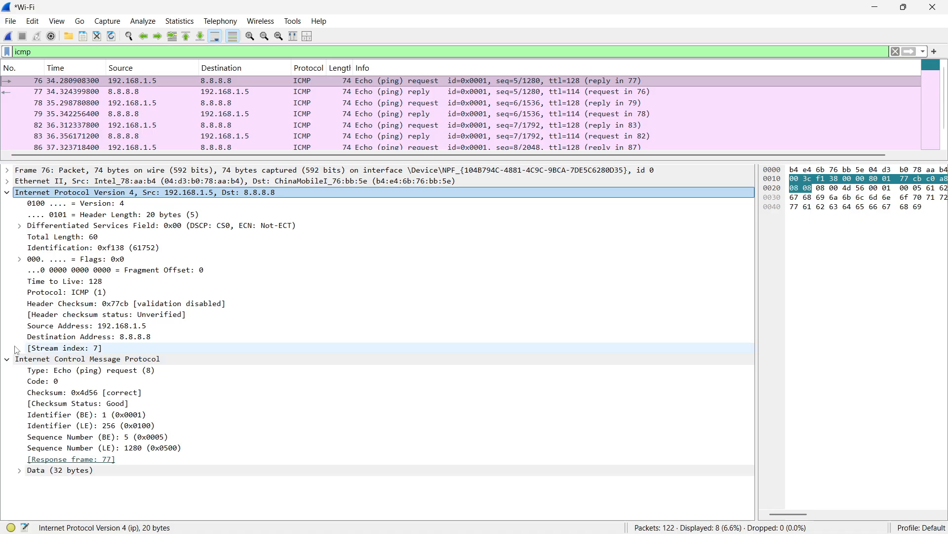
{"action": "left_click", "coordinate": [7, 193]}
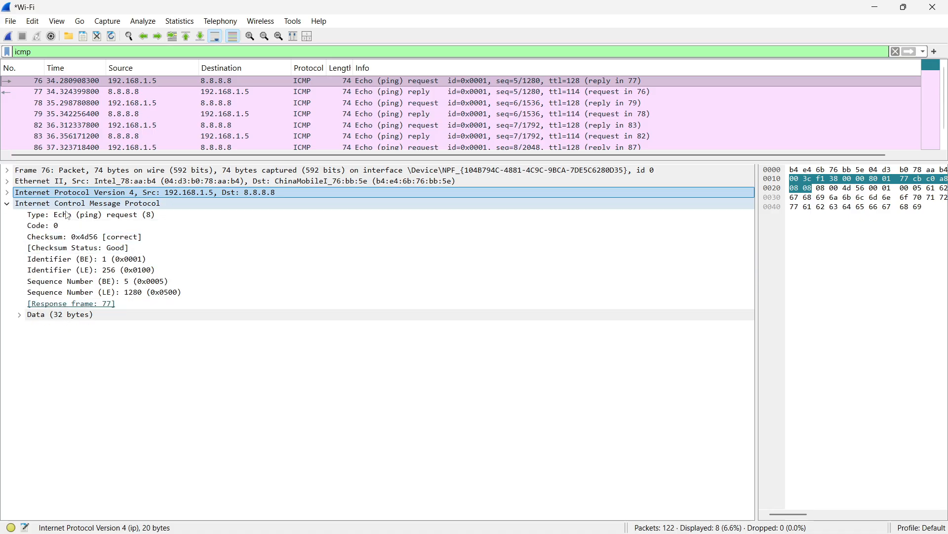
{"action": "left_click", "coordinate": [93, 217]}
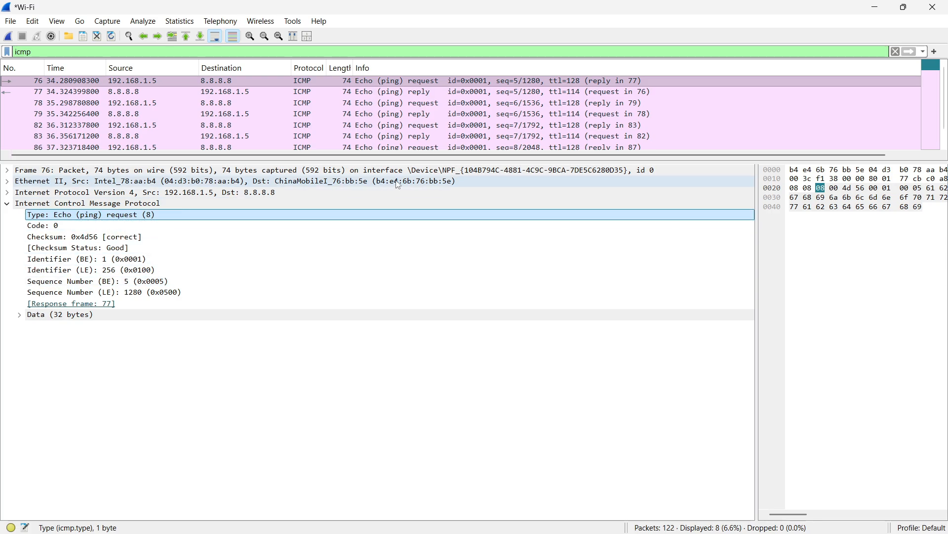
Enlarge the packet list and replace the icmp display filter with dns
{"action": "left_click_drag", "start_coordinate": [430, 162], "coordinate": [434, 298]}
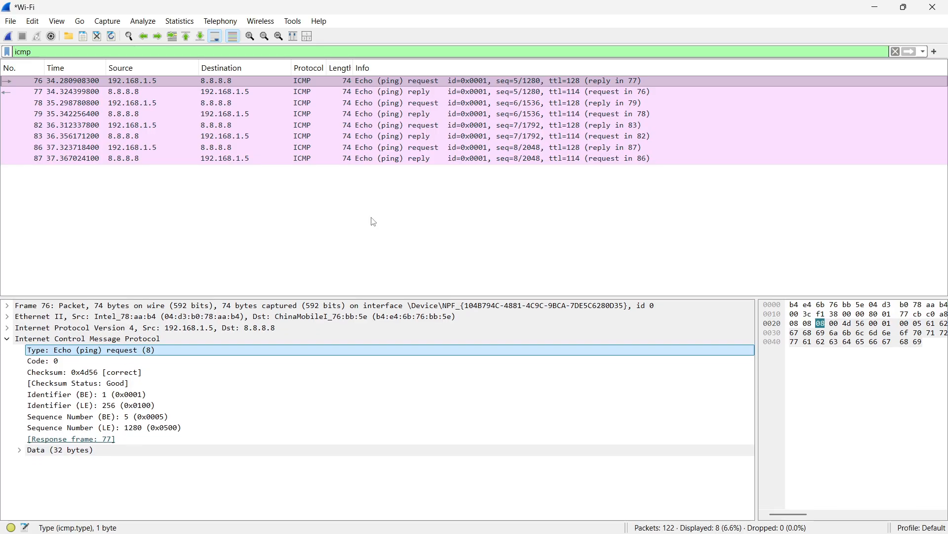
{"action": "double_click", "coordinate": [23, 52]}
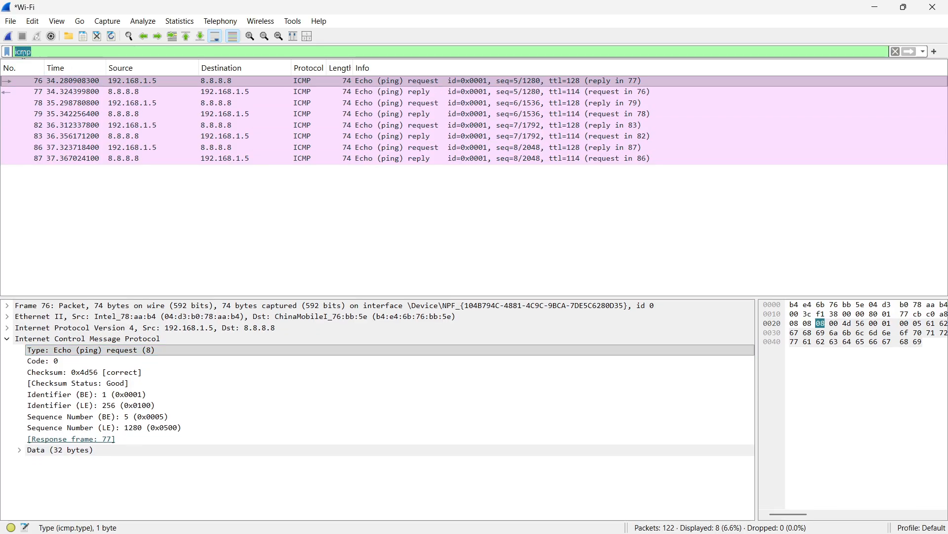
{"action": "type", "text": "dns"}
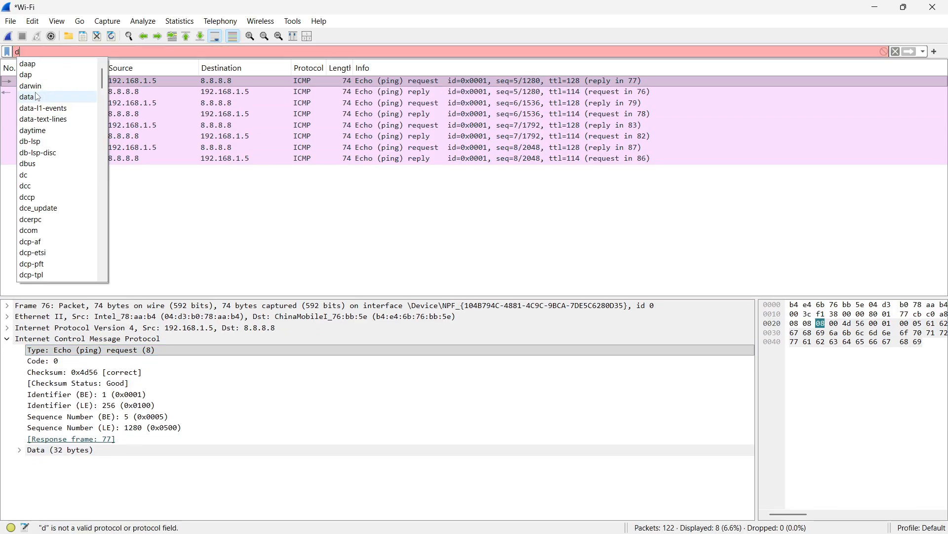
{"action": "key", "text": "Return"}
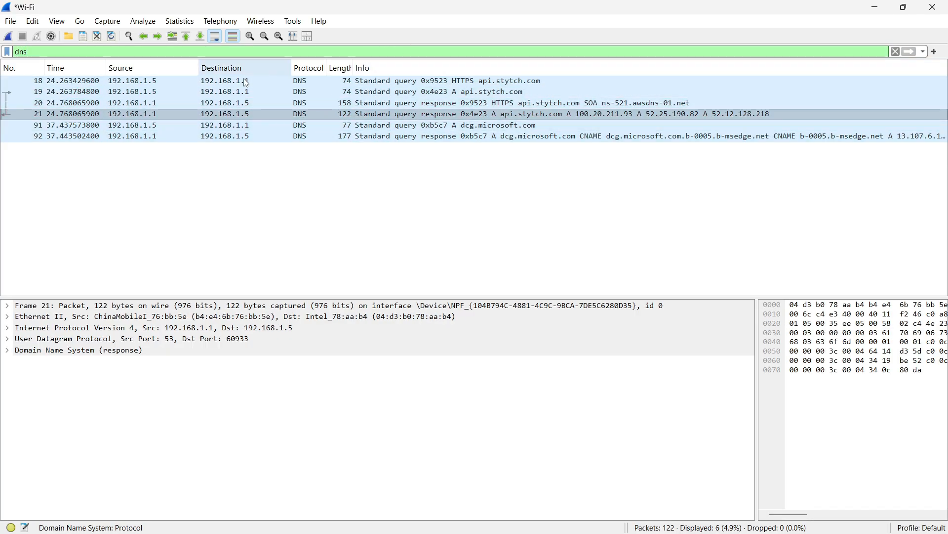
Select DNS query packet 18 and expand its Domain Name System section to examine the queried name
{"action": "left_click", "coordinate": [266, 80]}
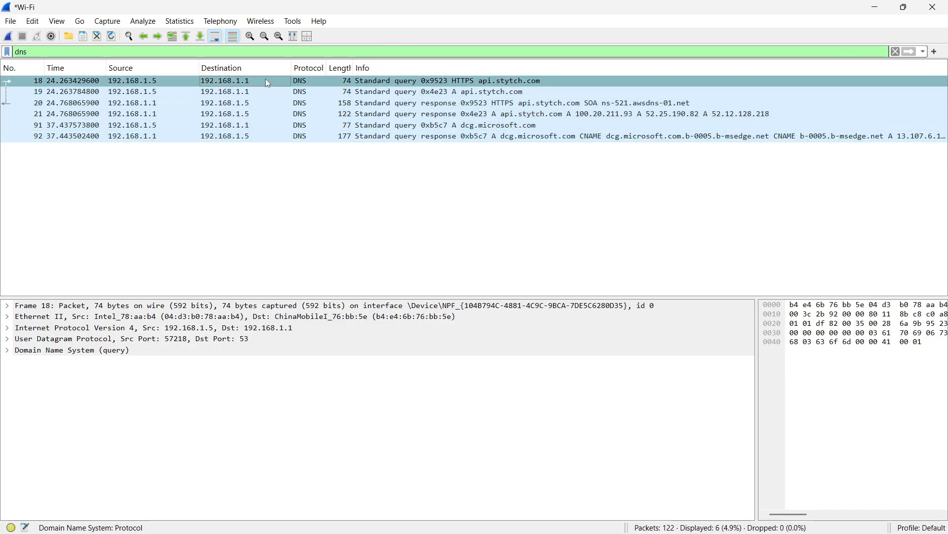
{"action": "left_click", "coordinate": [15, 351]}
{"action": "left_click", "coordinate": [7, 350]}
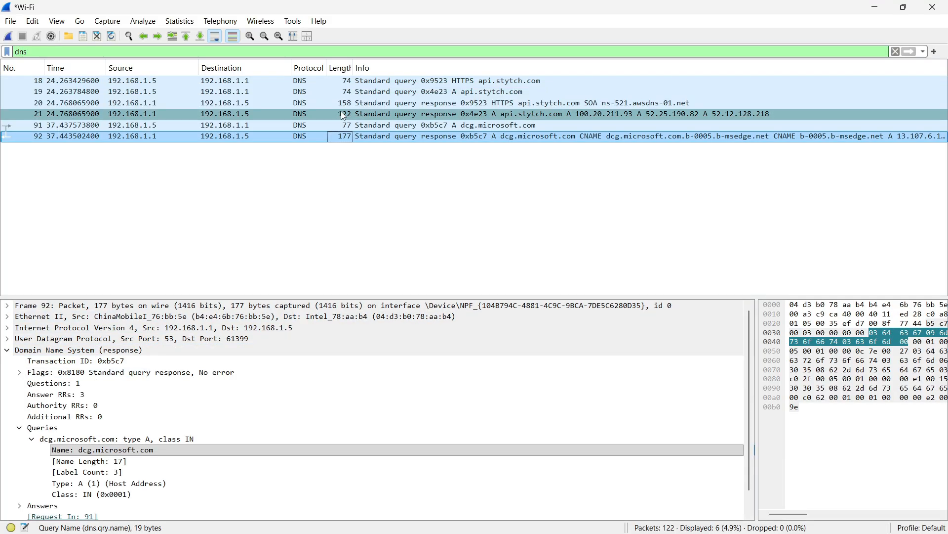
Sort the packet list by protocol and compare the query names across the DNS queries and responses, ending on packet 92
{"action": "left_click", "coordinate": [342, 114]}
{"action": "left_click", "coordinate": [328, 91]}
{"action": "left_click", "coordinate": [314, 73]}
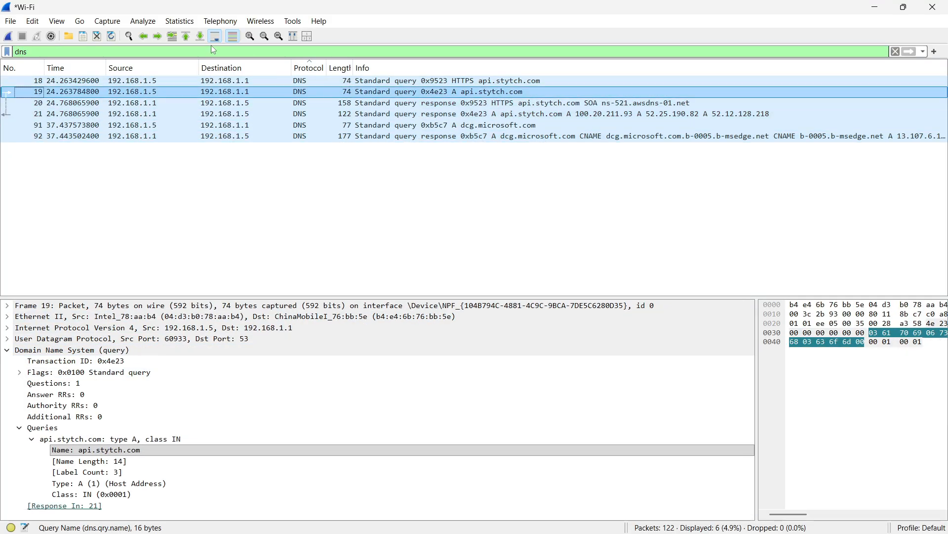
{"action": "left_click", "coordinate": [202, 104]}
{"action": "left_click", "coordinate": [203, 126]}
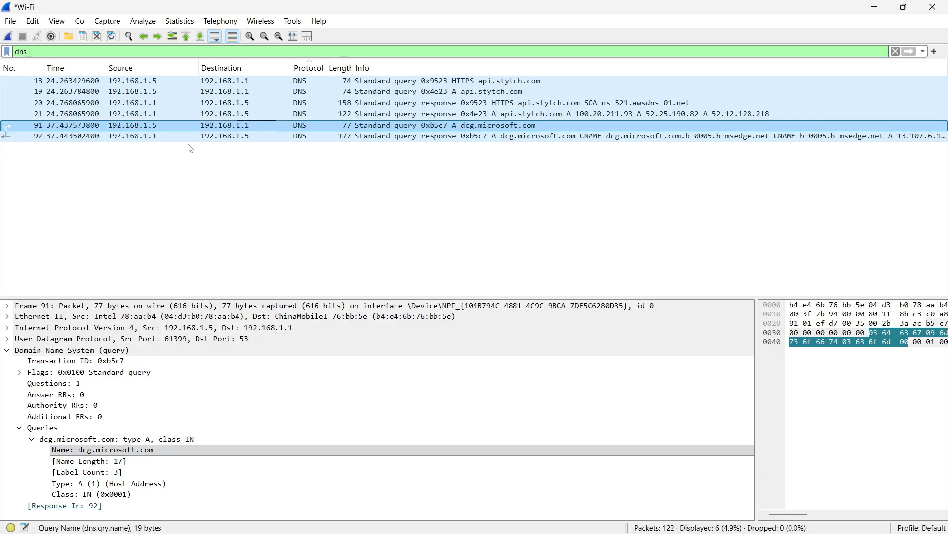
{"action": "left_click", "coordinate": [191, 136]}
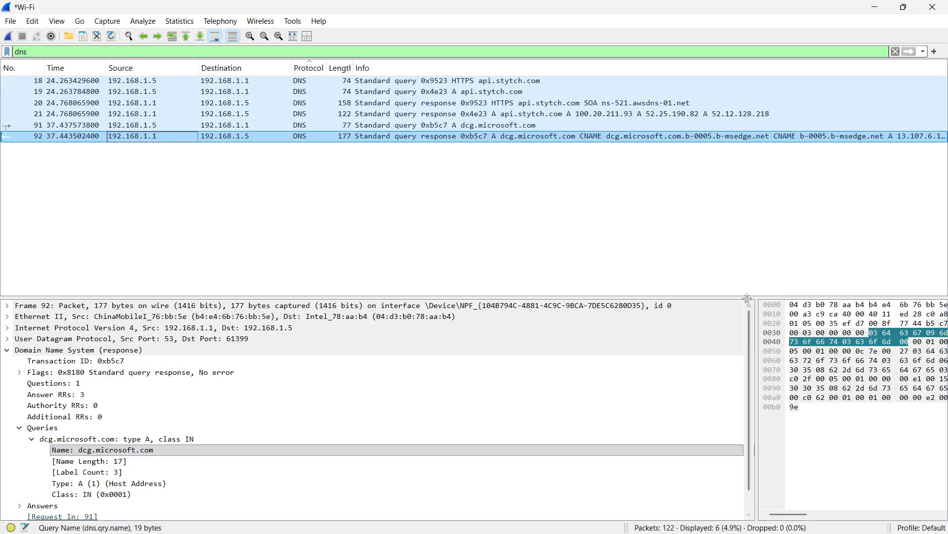
Give the packet details more room, expand packet 92's Answers, and examine its CNAME and A records
{"action": "left_click_drag", "start_coordinate": [747, 297], "coordinate": [747, 213]}
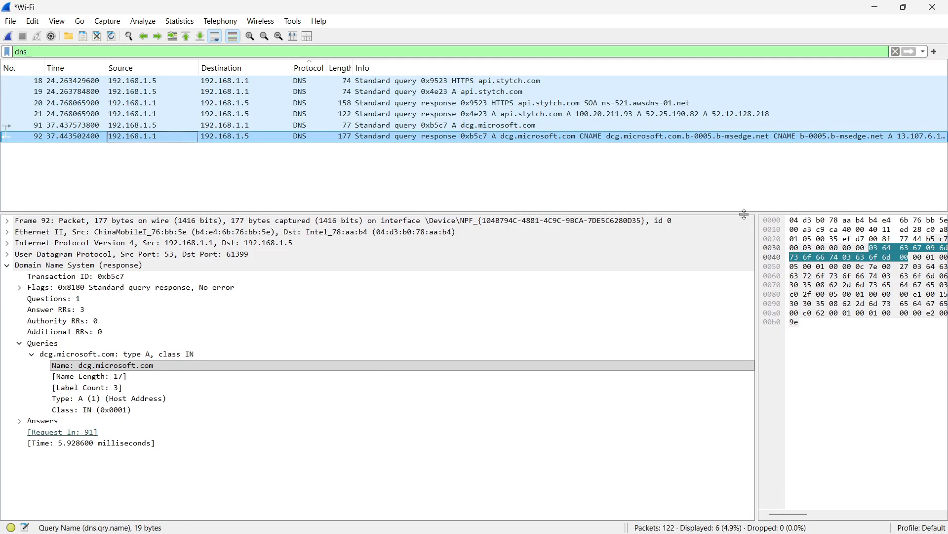
{"action": "left_click", "coordinate": [18, 421]}
{"action": "left_click", "coordinate": [182, 435]}
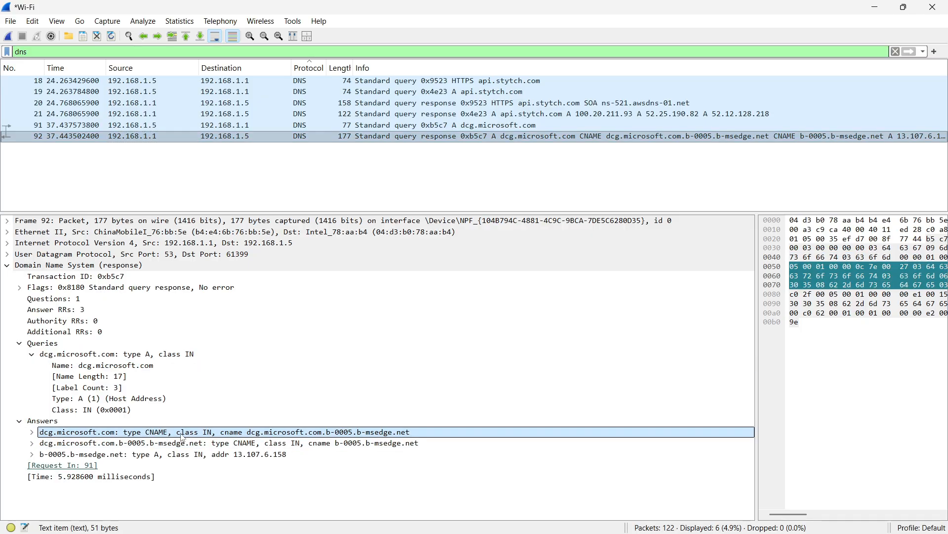
{"action": "left_click", "coordinate": [183, 443]}
{"action": "left_click", "coordinate": [124, 454]}
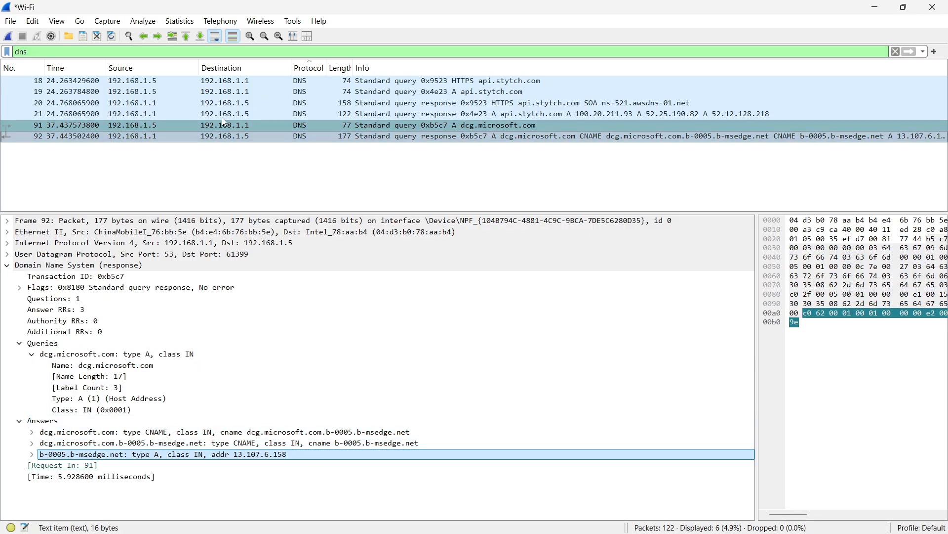
Select DNS response packet 21, examine the fields of its 100.20.211.93 answer record, and collapse that record
{"action": "left_click", "coordinate": [225, 114]}
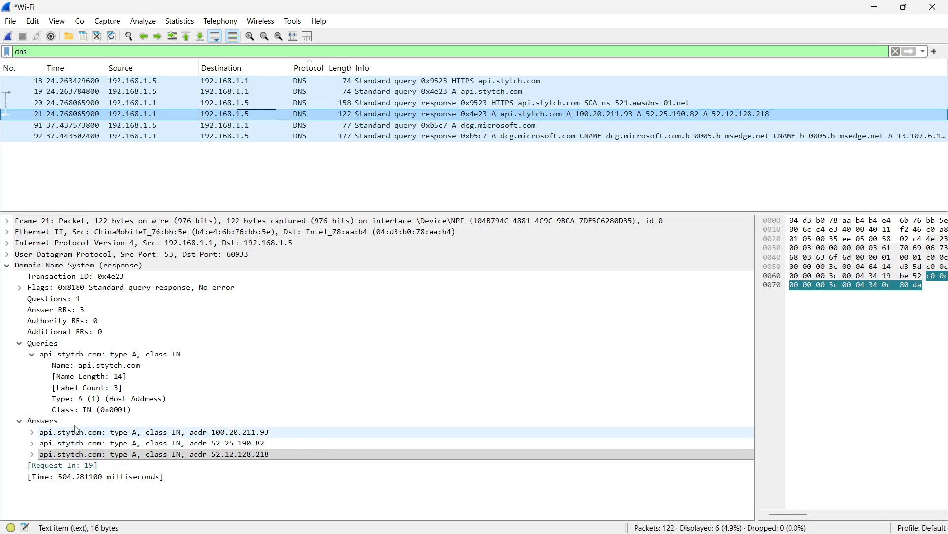
{"action": "left_click", "coordinate": [32, 432]}
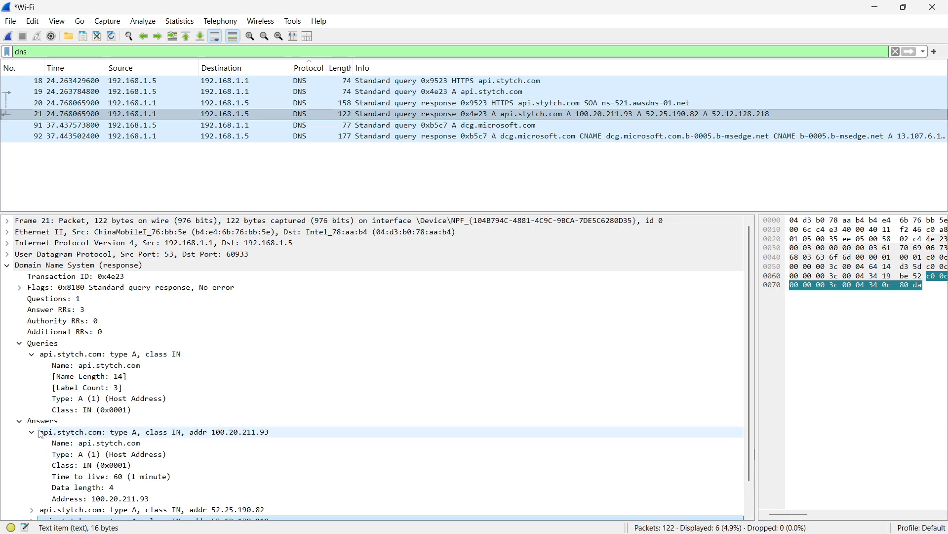
{"action": "left_click", "coordinate": [32, 433]}
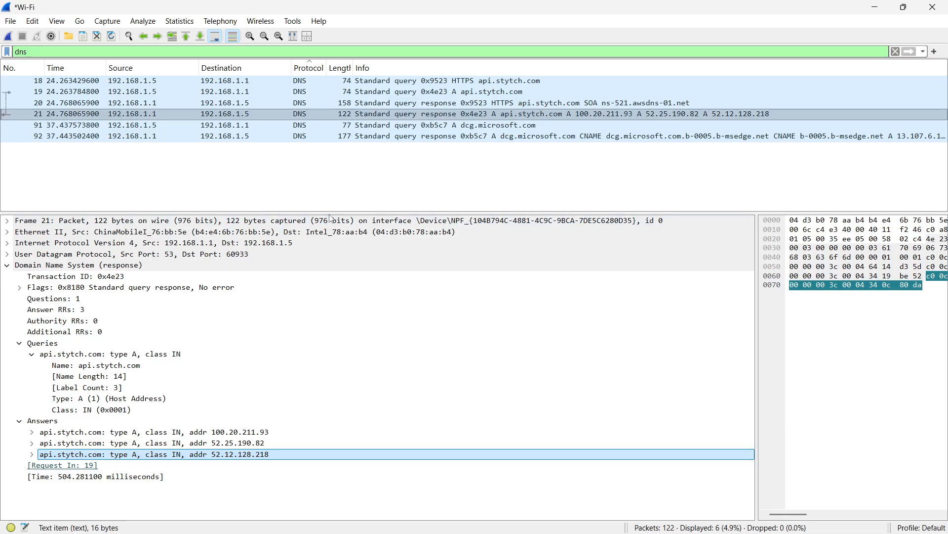
Enlarge the packet list slightly, clear the dns display filter, and browse all captured packets by protocol
{"action": "left_click_drag", "start_coordinate": [333, 212], "coordinate": [336, 232]}
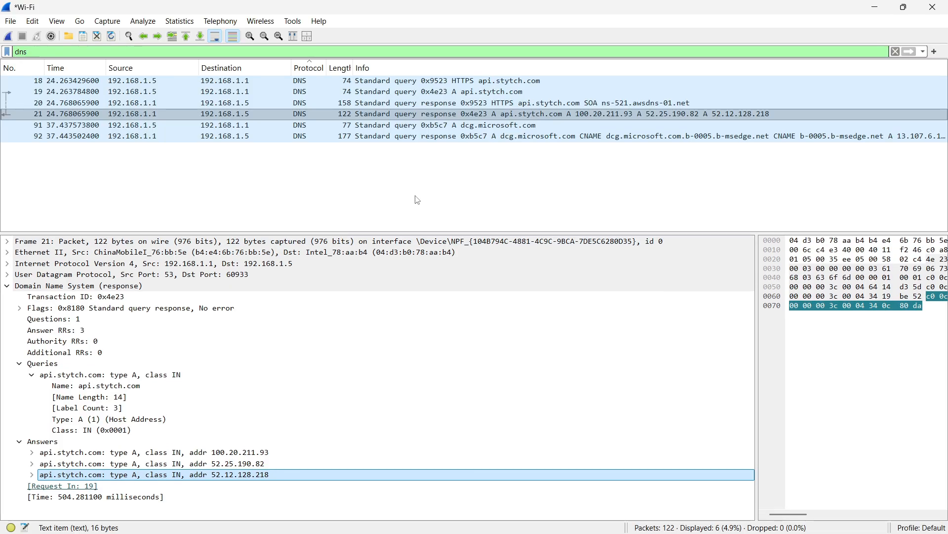
{"action": "left_click_drag", "start_coordinate": [447, 167], "coordinate": [309, 118]}
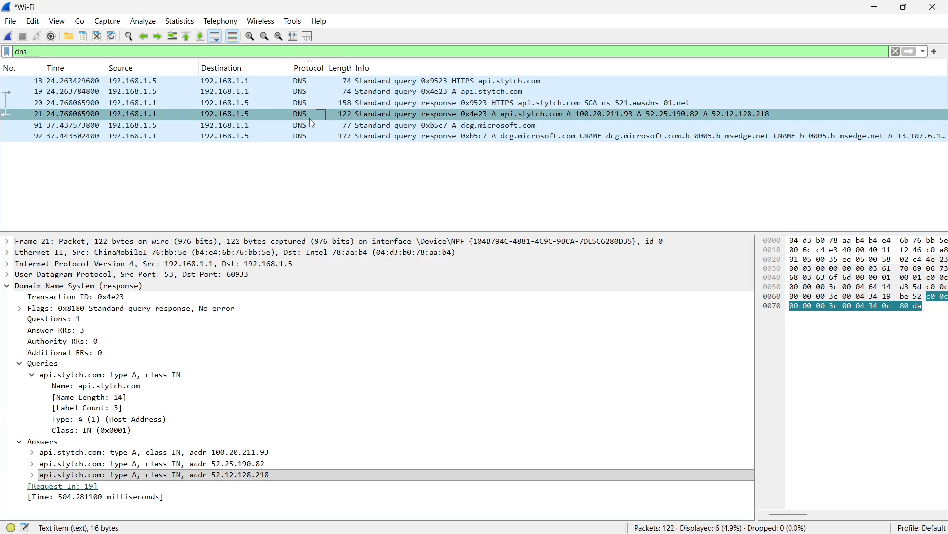
{"action": "left_click", "coordinate": [896, 51]}
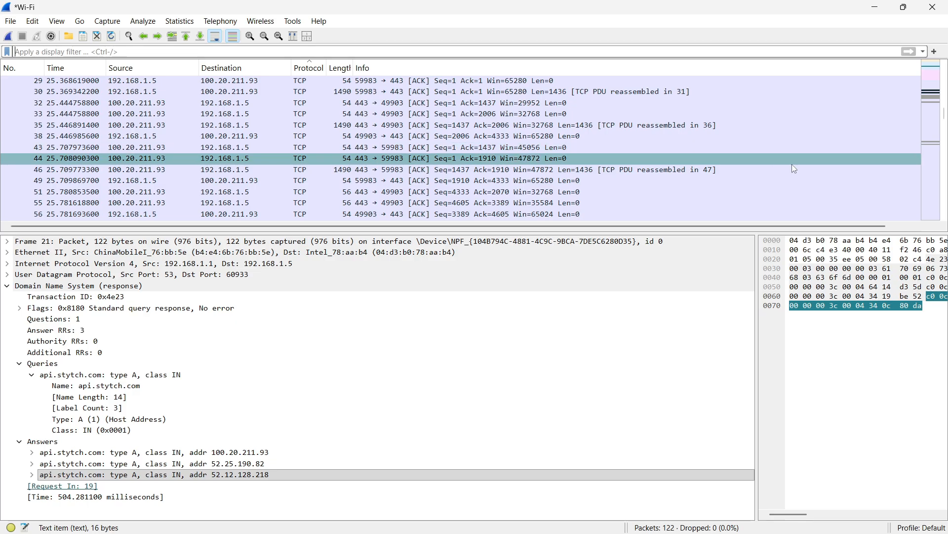
{"action": "scroll", "coordinate": [135, 103], "scroll_direction": "down", "scroll_amount": 5}
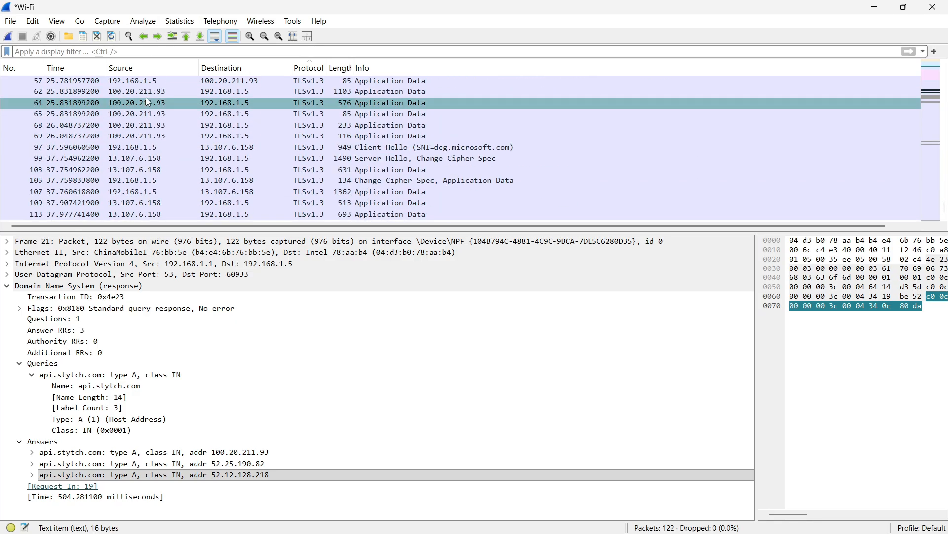
{"action": "scroll", "coordinate": [147, 102], "scroll_direction": "up", "scroll_amount": 20}
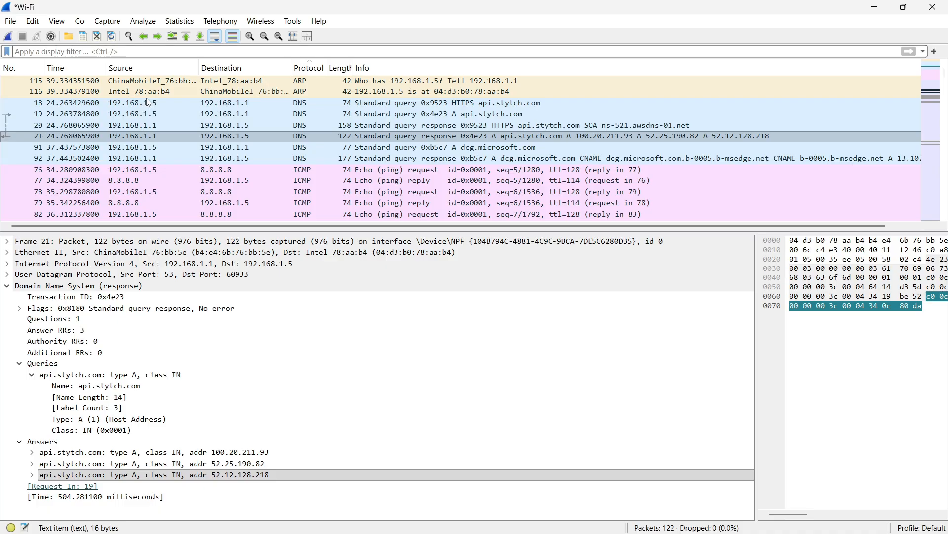
{"action": "scroll", "coordinate": [149, 102], "scroll_direction": "down", "scroll_amount": 10}
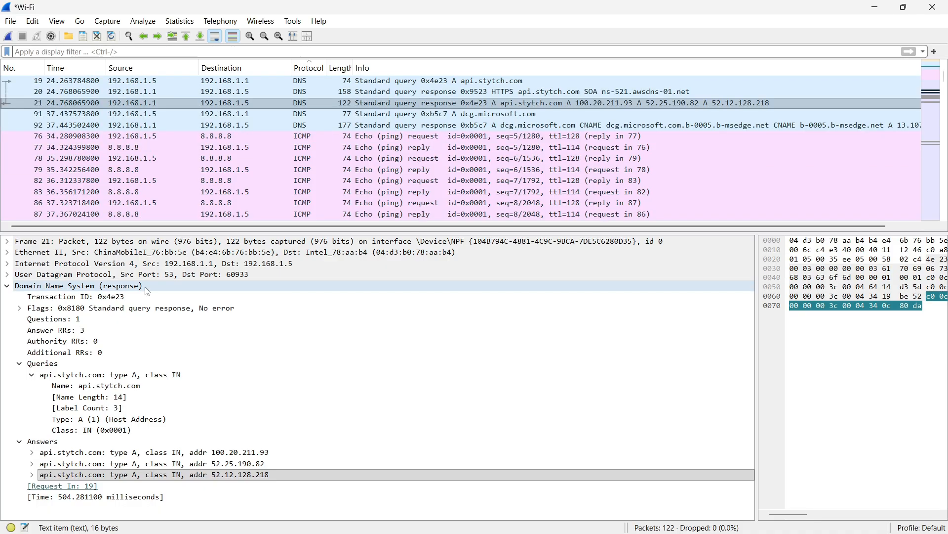
{"action": "scroll", "coordinate": [299, 146], "scroll_direction": "down", "scroll_amount": 5}
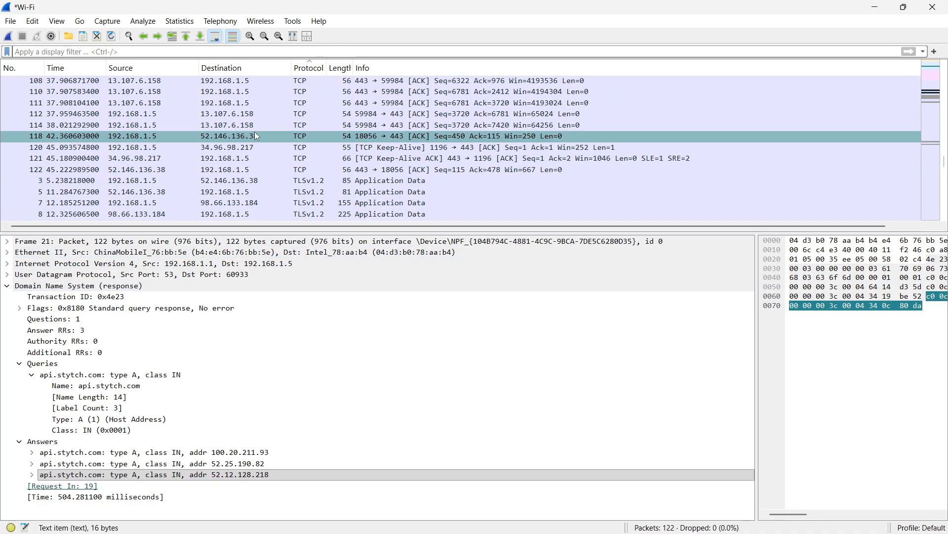